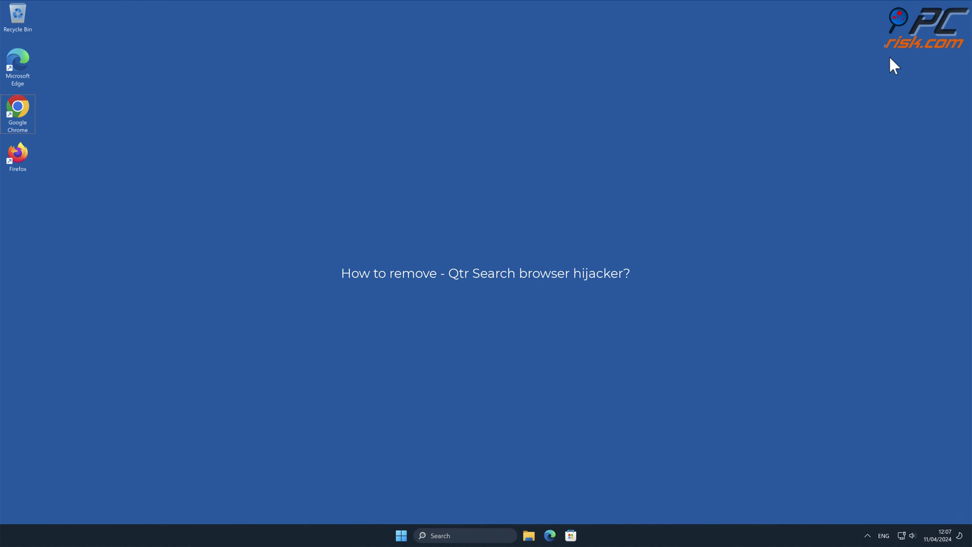
- Open Google Chrome and run a web search for "testing search engine" from the address bar
double_click(20, 107)
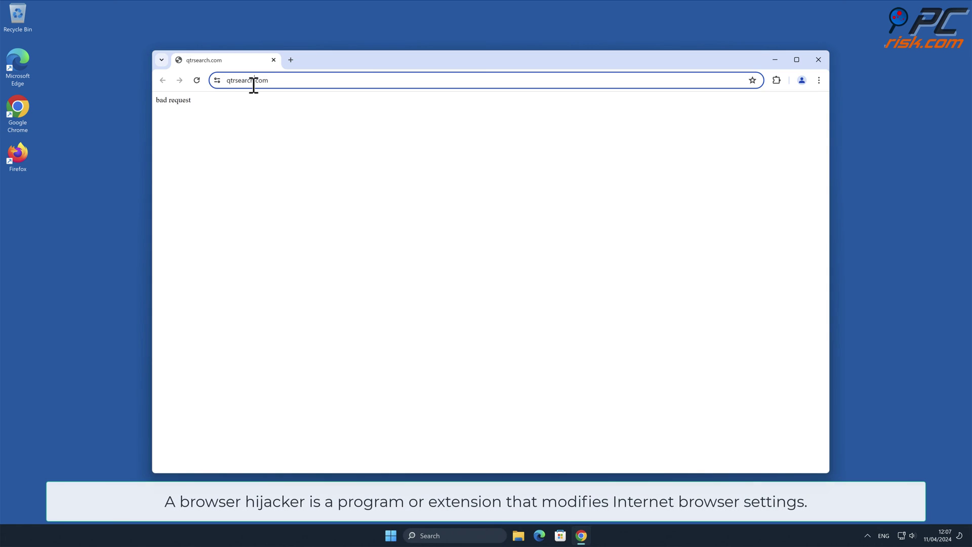
left_click(253, 85)
type("testing sea")
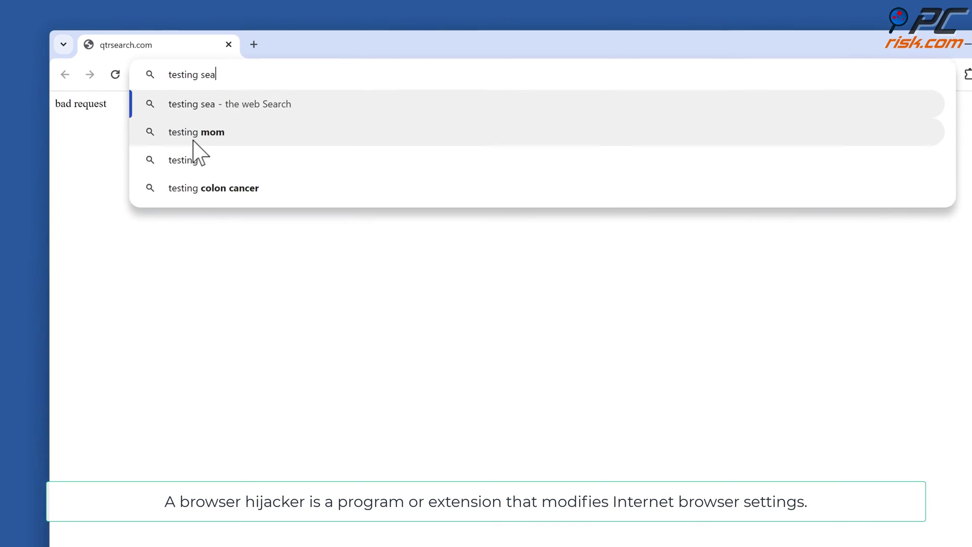
type("rch engine")
key("Return")
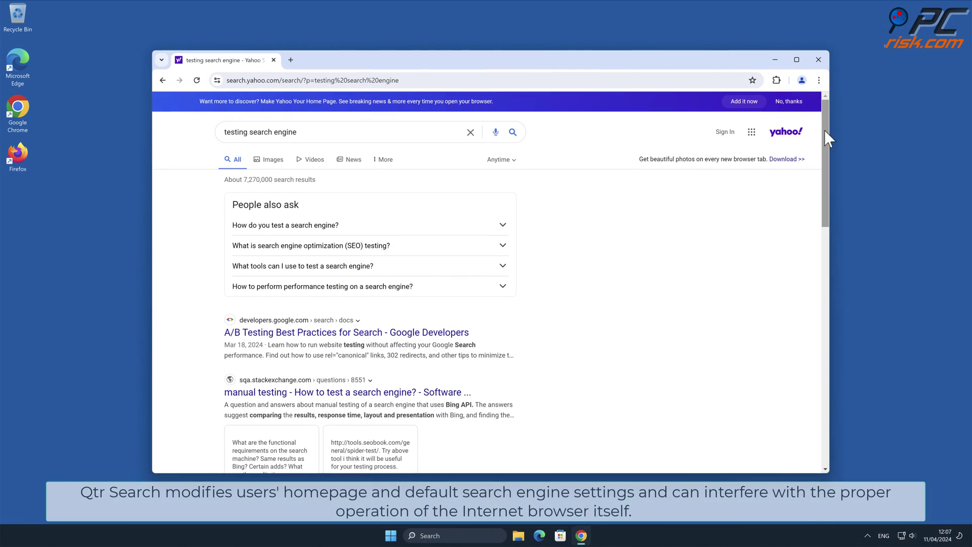
mouse_move(824, 126)
left_mouse_down()
mouse_move(828, 390)
mouse_move(825, 126)
left_mouse_up()
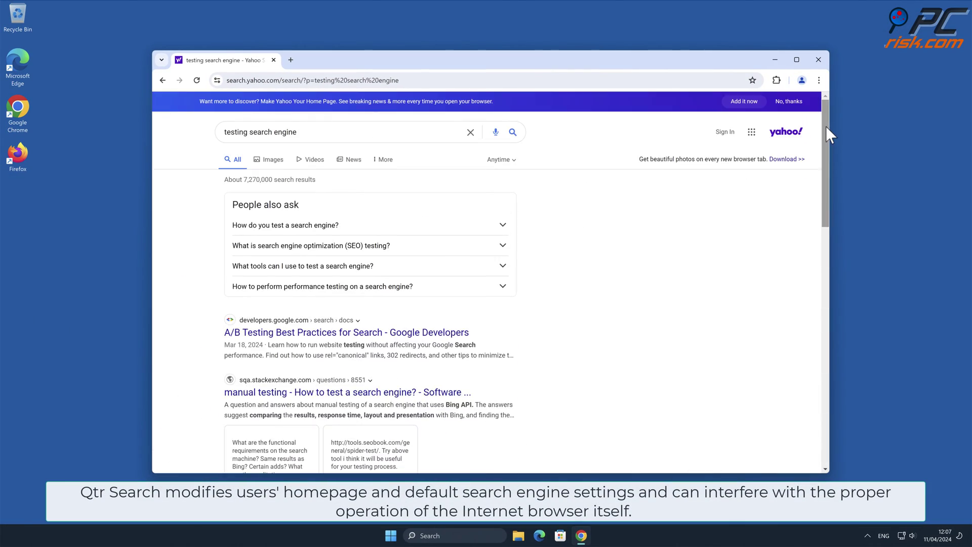
- Open the extension management page to check the installed browser extensions
left_click(819, 79)
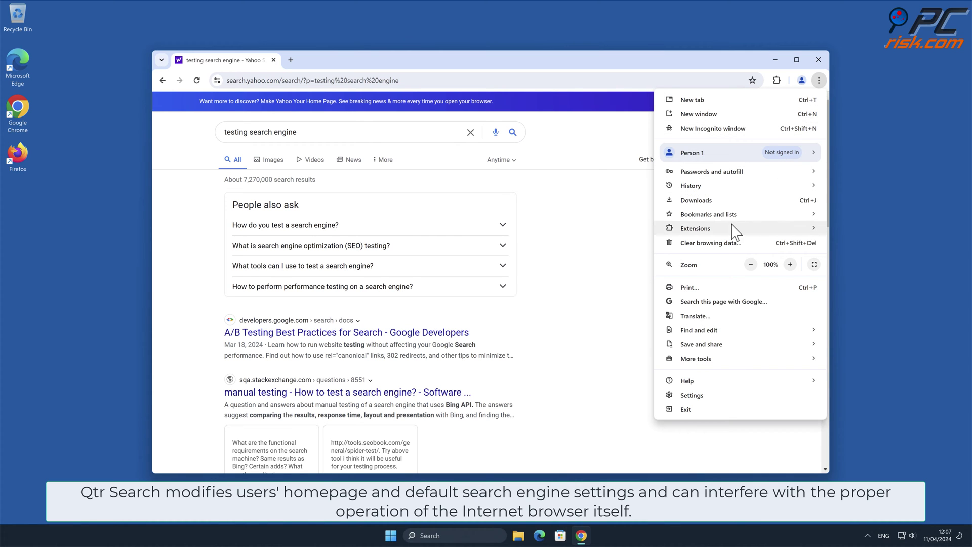
mouse_move(725, 229)
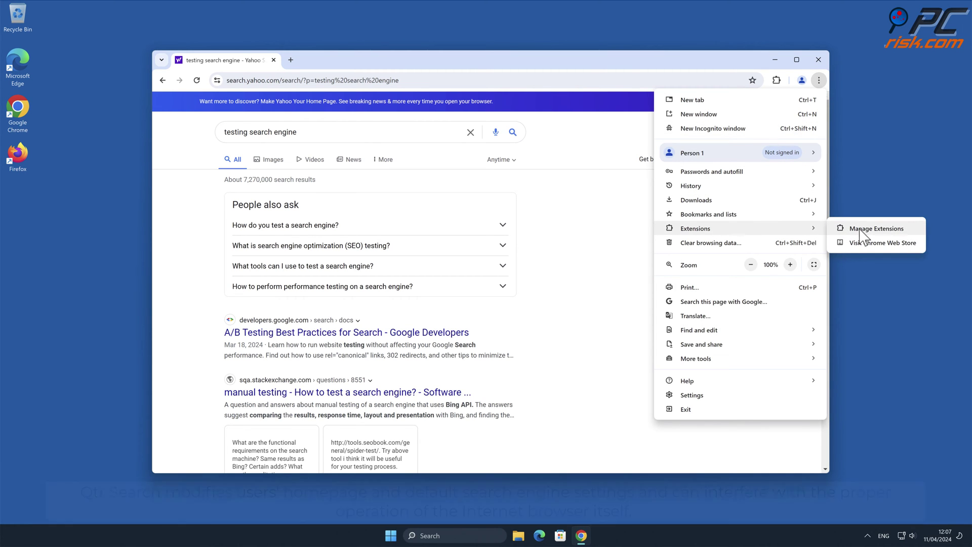
left_click(909, 230)
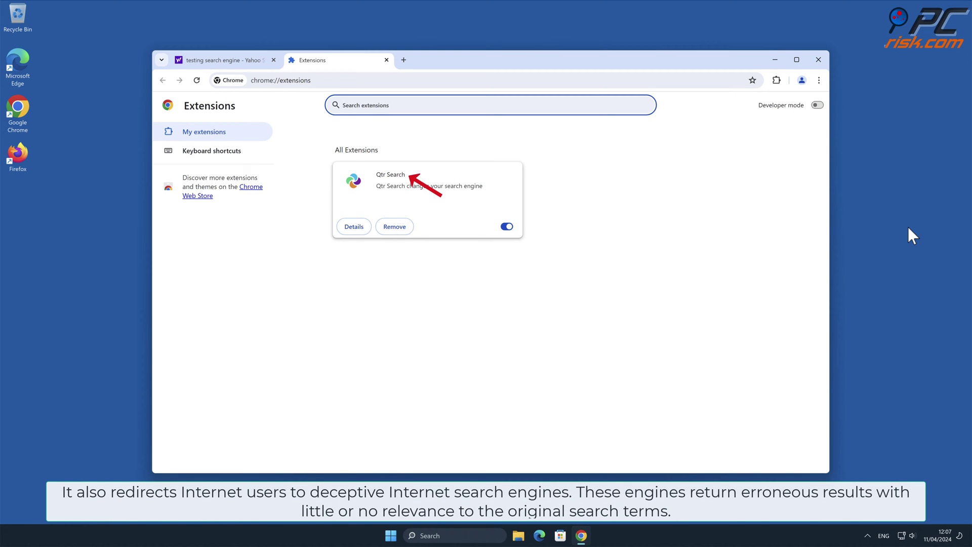
- Examine the list of search engines in the browser's search engine settings, and close the browser
left_click(819, 80)
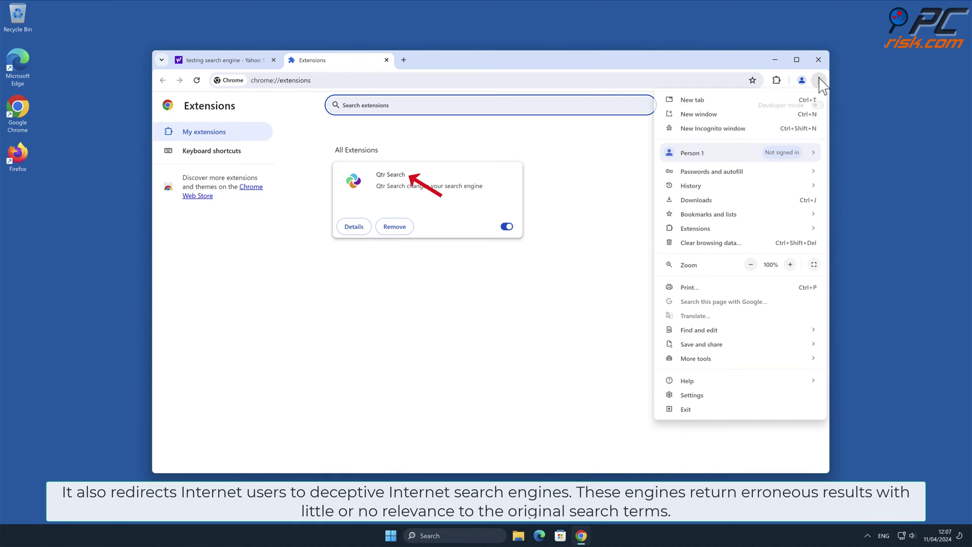
left_click(703, 394)
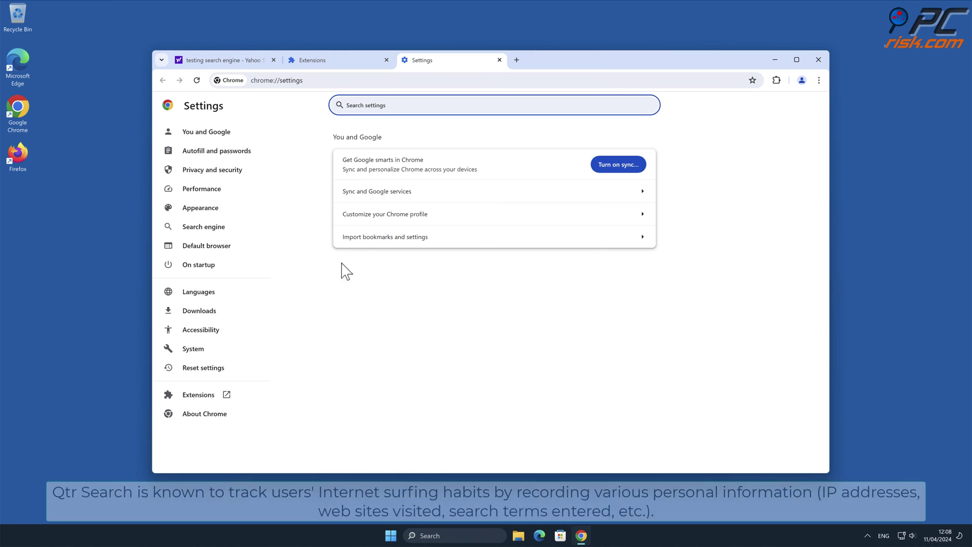
left_click(230, 233)
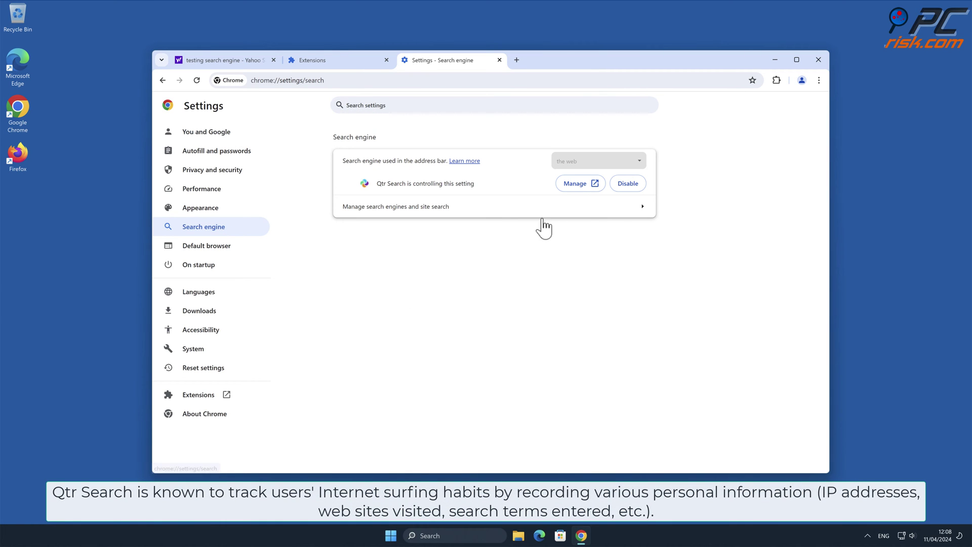
left_click(640, 209)
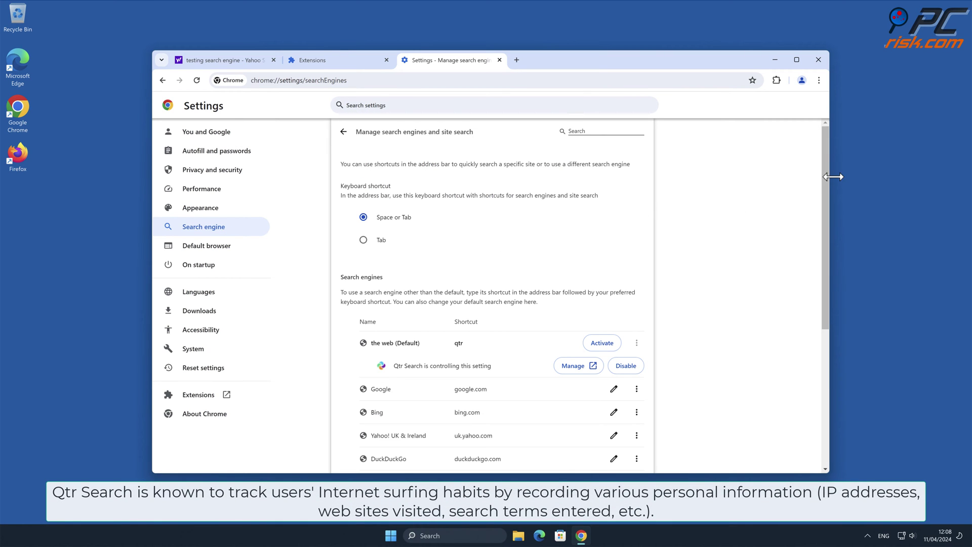
left_click_drag(824, 172, 824, 248)
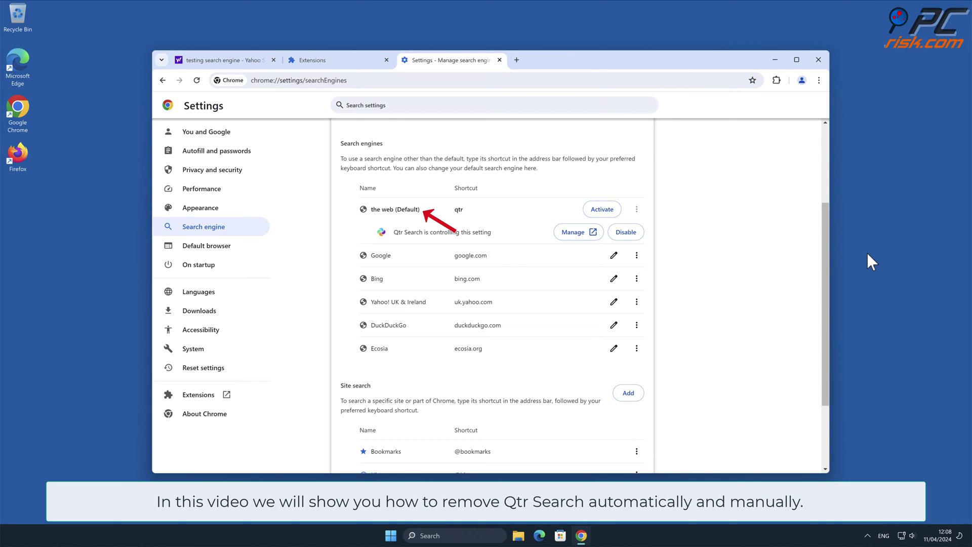
left_click(818, 61)
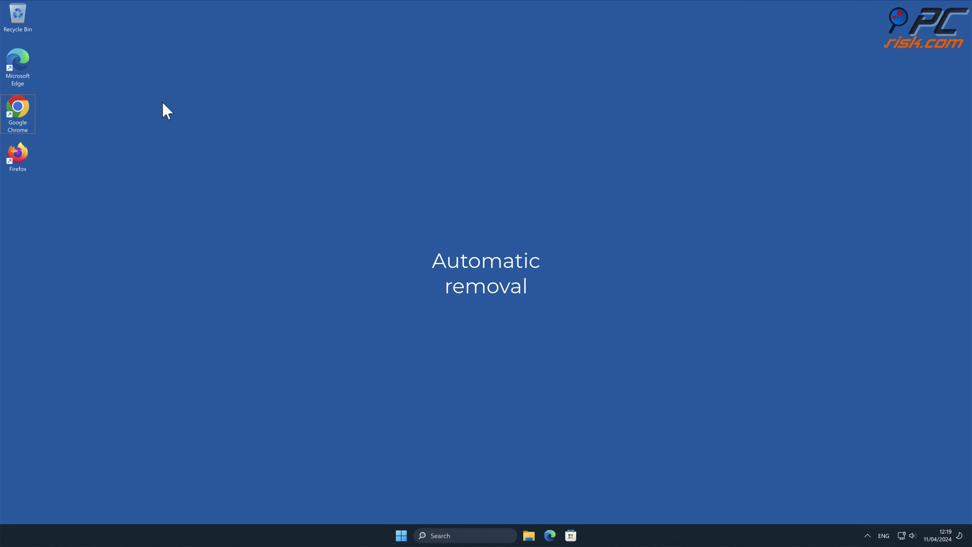
double_click(19, 104)
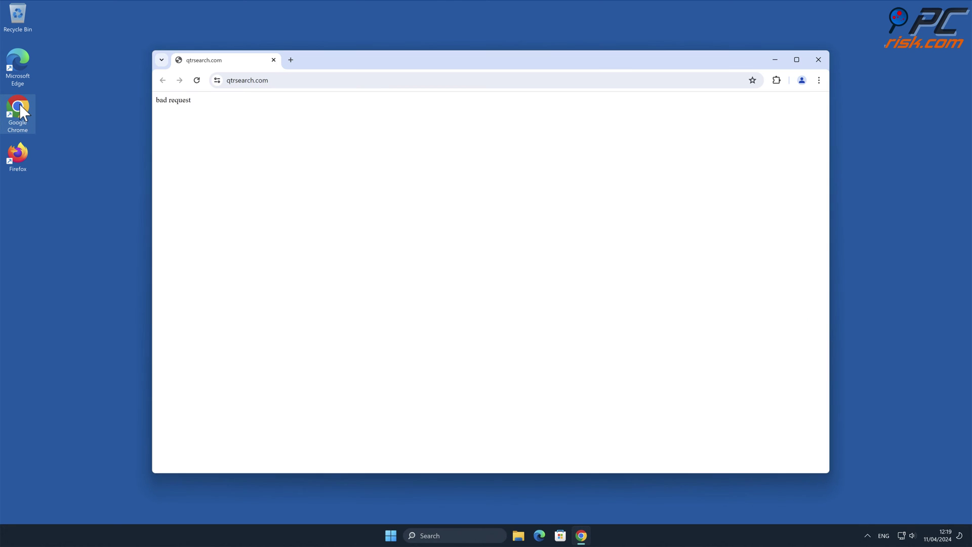
left_click(242, 81)
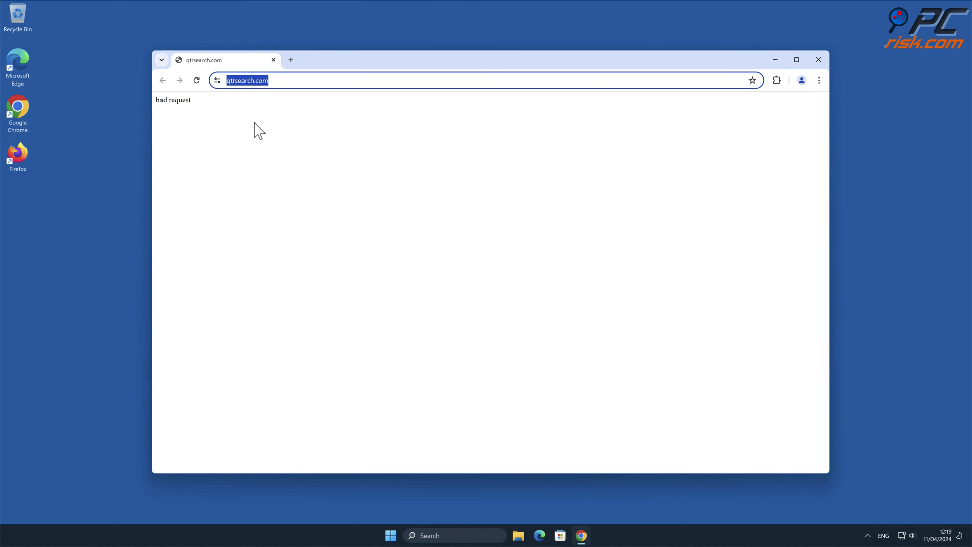
type("www.combocleaner")
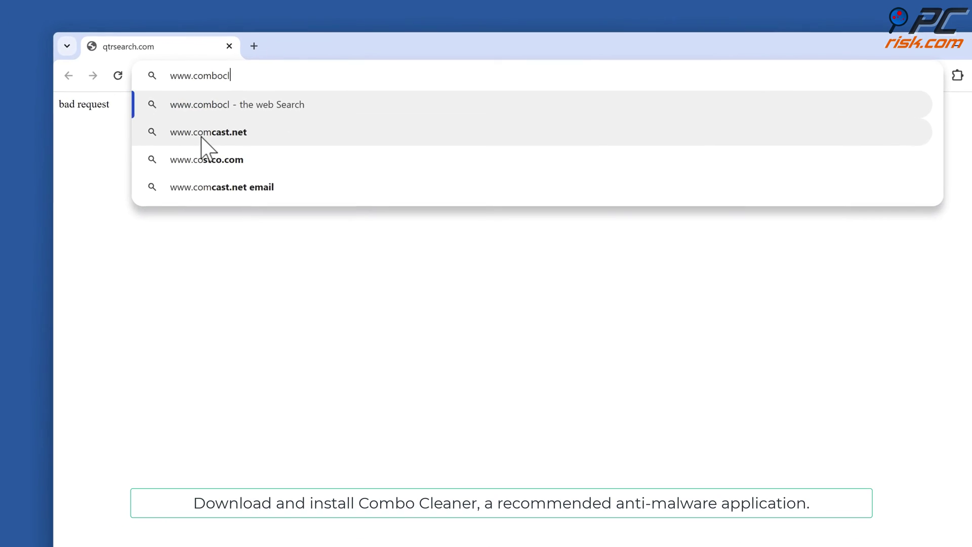
type(".com")
key("Return")
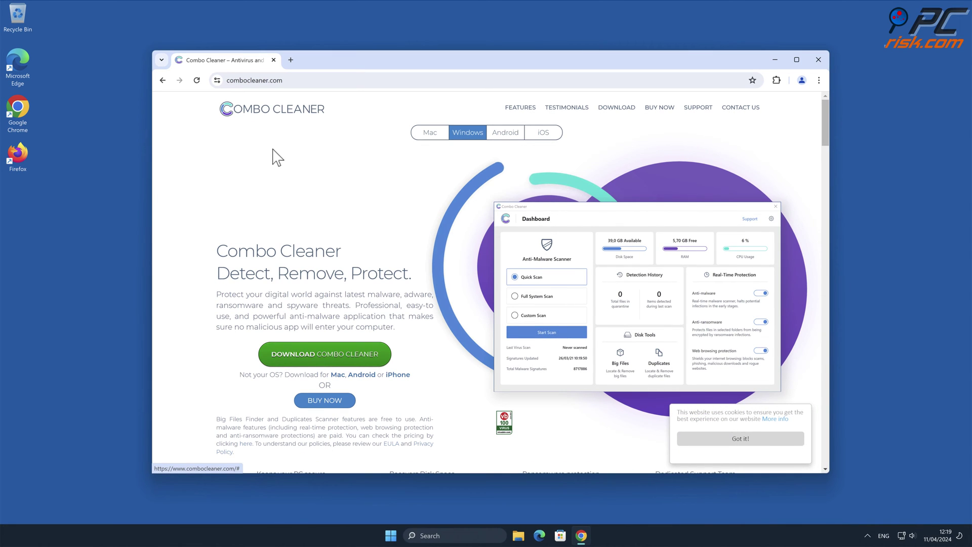
left_click(380, 360)
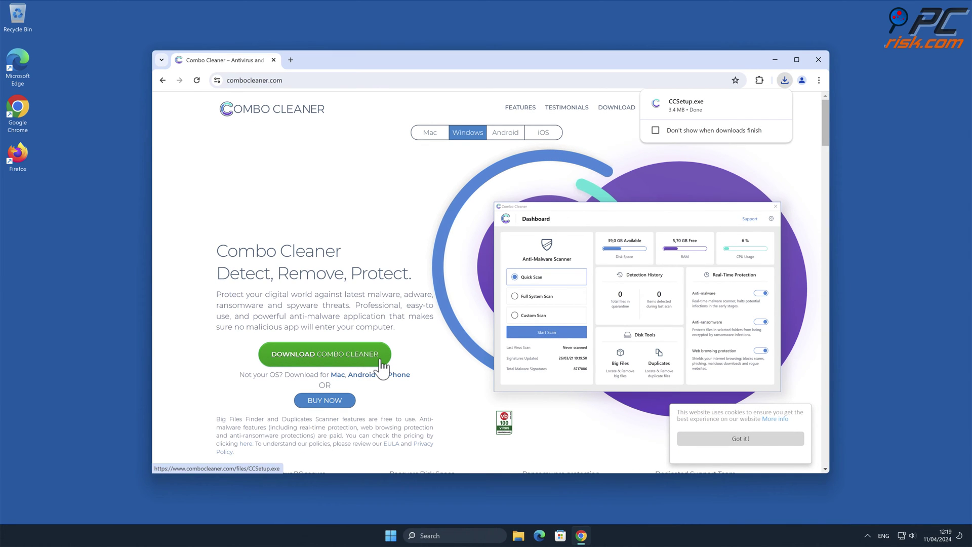
- Run CCSetup.exe and install Combo Cleaner with the default options, launching the initial computer scan on completion, and close the browser
left_click(684, 104)
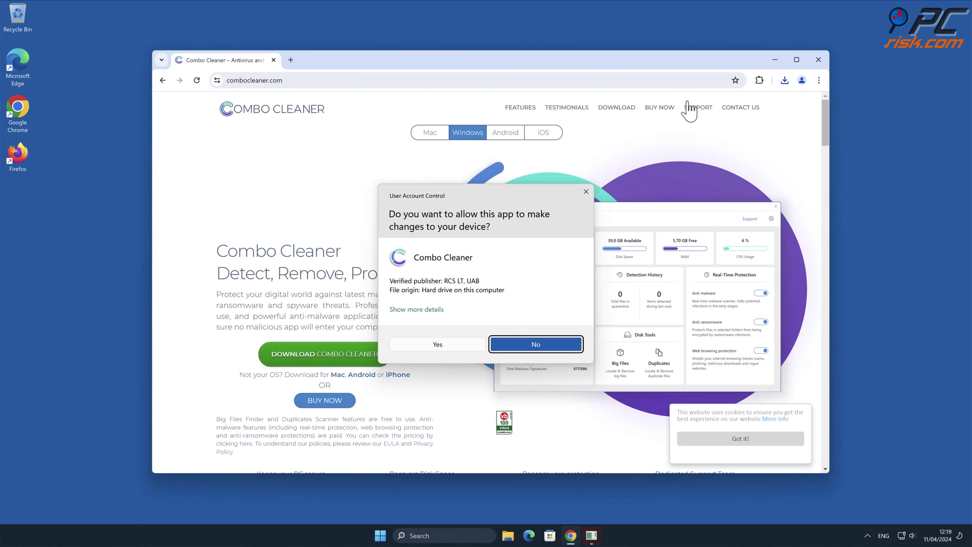
left_click(448, 345)
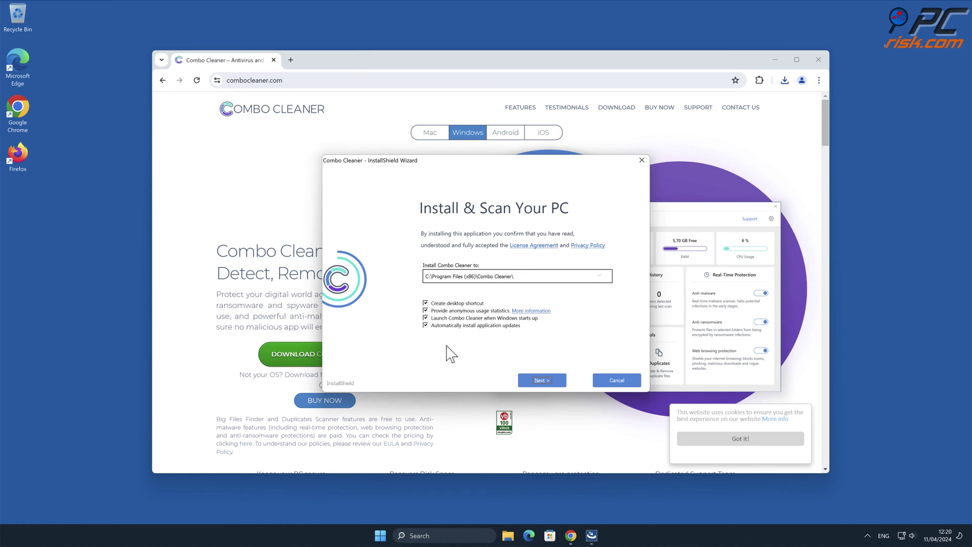
left_click(548, 381)
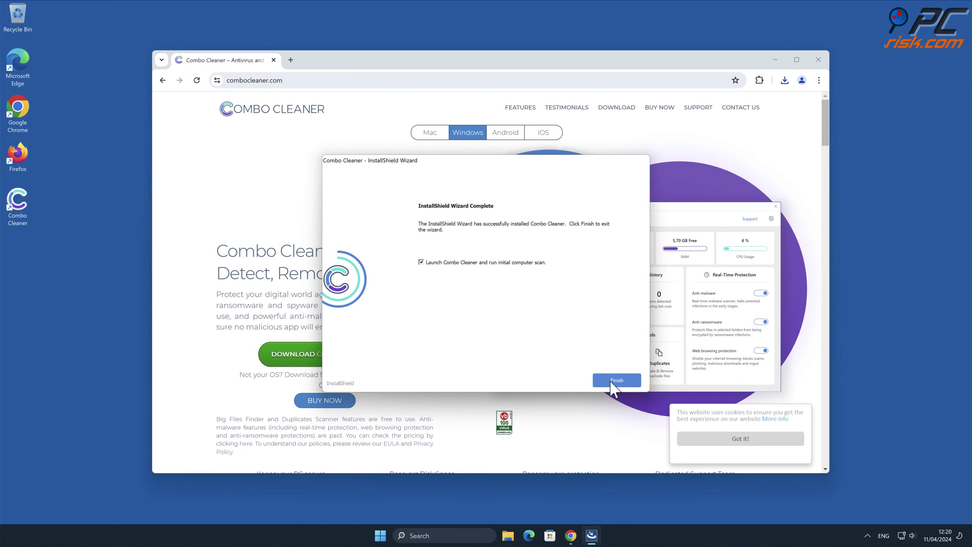
left_click(611, 379)
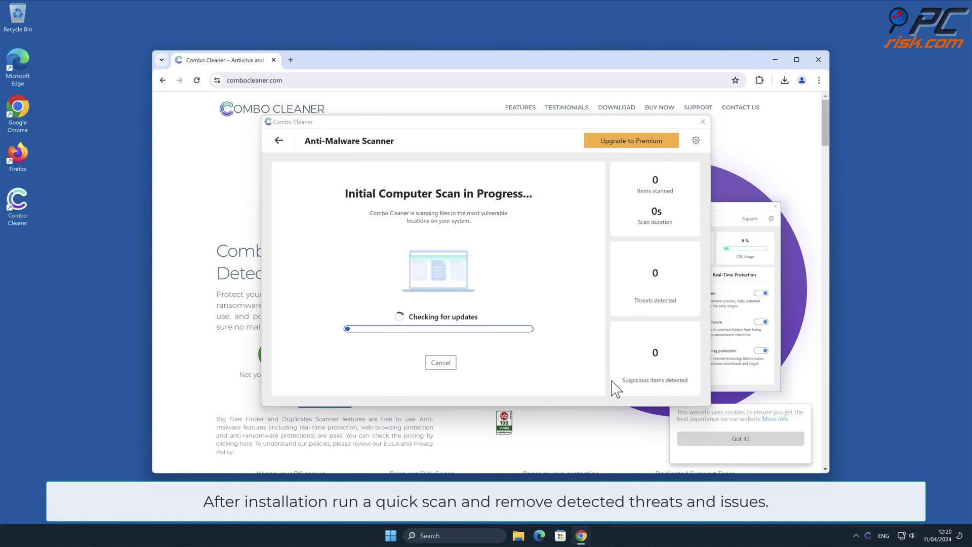
left_click(818, 59)
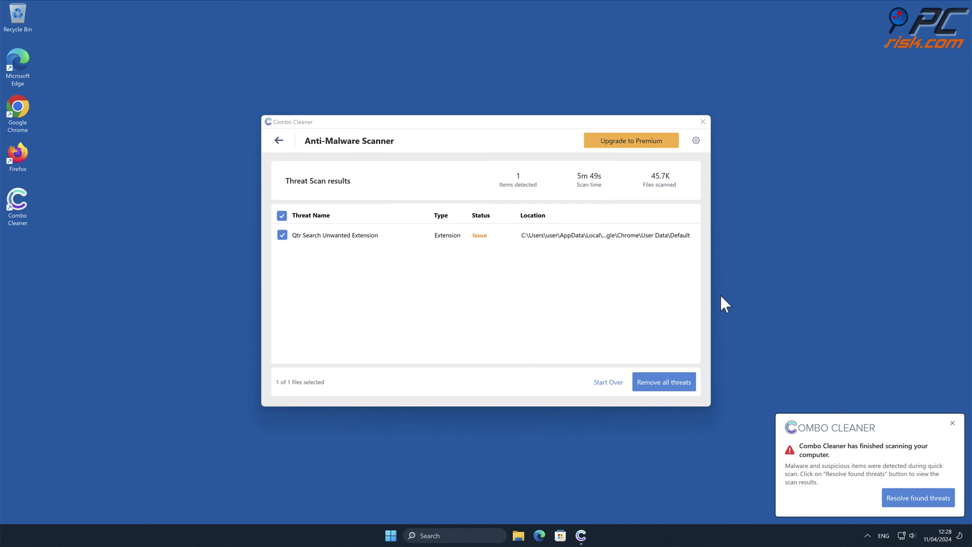
- Request removal of all detected threats and activate the Combo Cleaner license
left_click(680, 386)
left_click(378, 367)
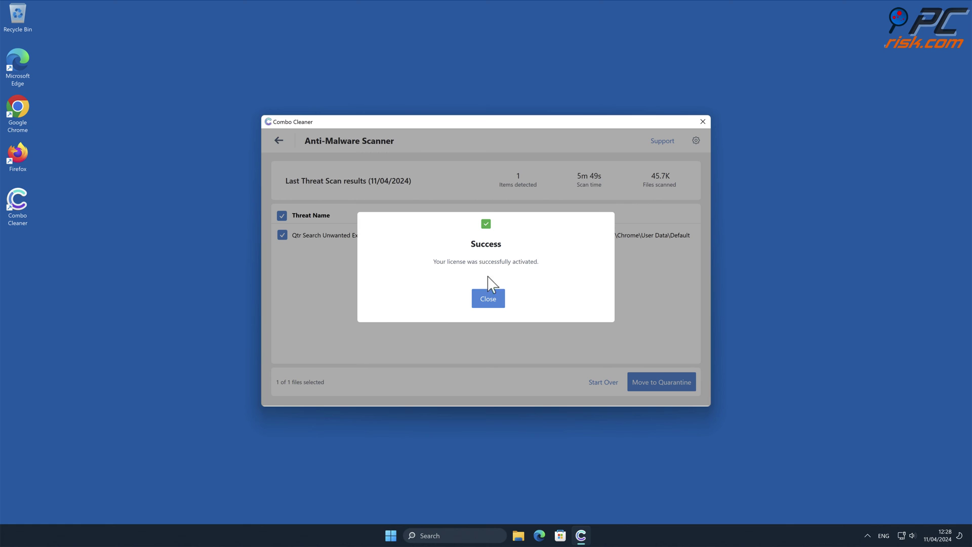
left_click(489, 300)
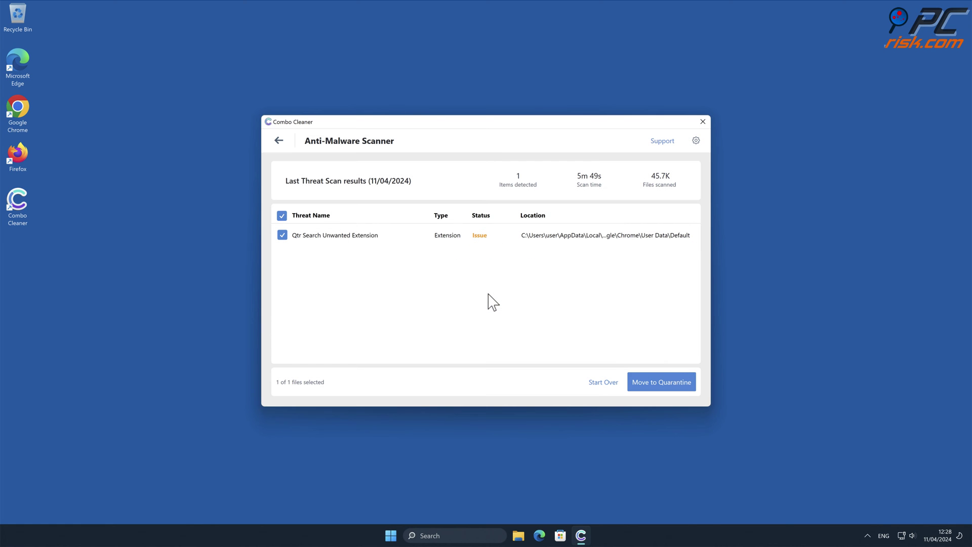
- Move the detected Qtr Search Unwanted Extension to quarantine, dismiss the scan summary and close Combo Cleaner
left_click(680, 382)
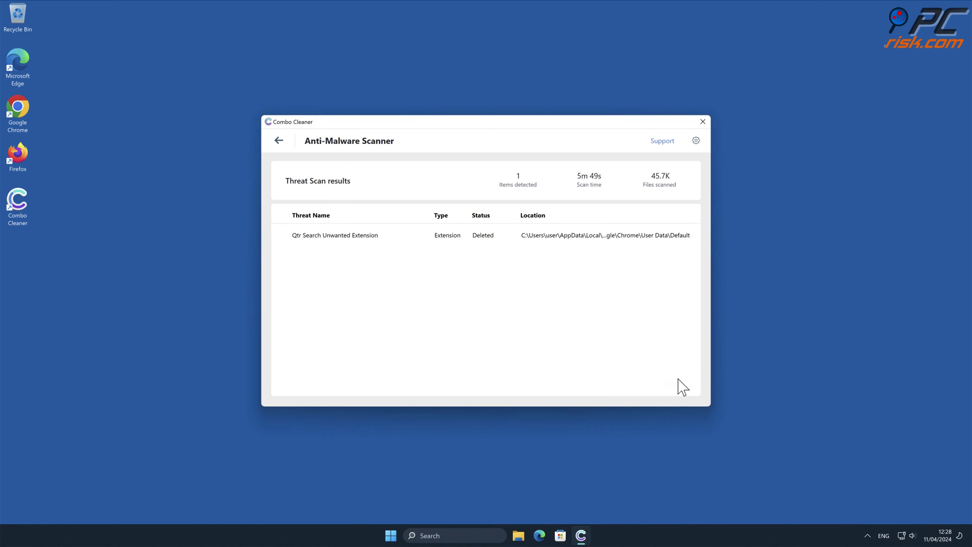
left_click(560, 306)
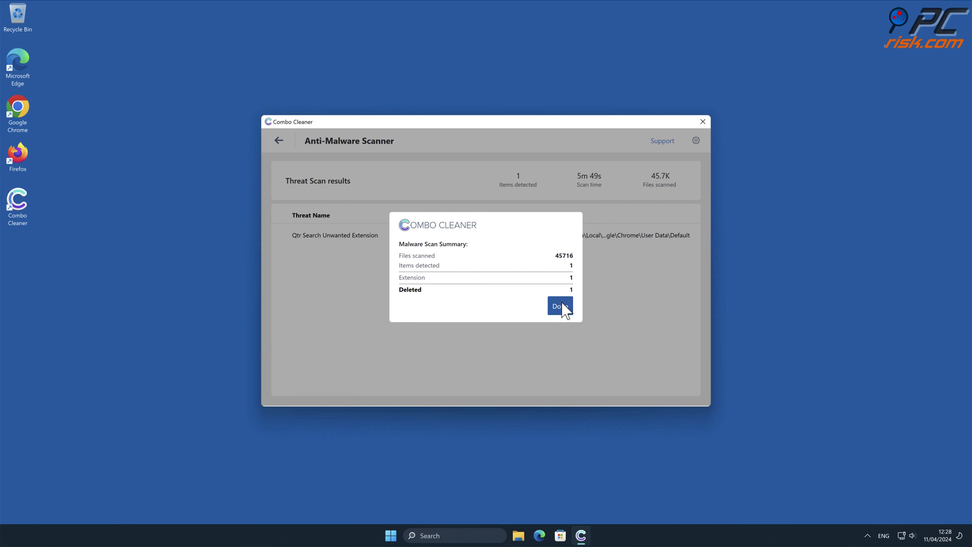
left_click(702, 122)
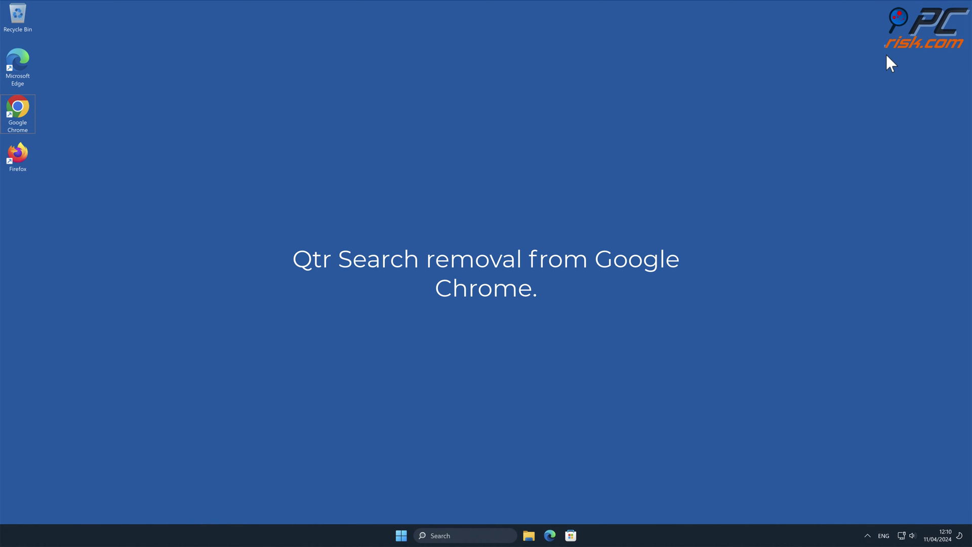
- Open Google Chrome and remove the Qtr Search extension from the extension management page
double_click(17, 111)
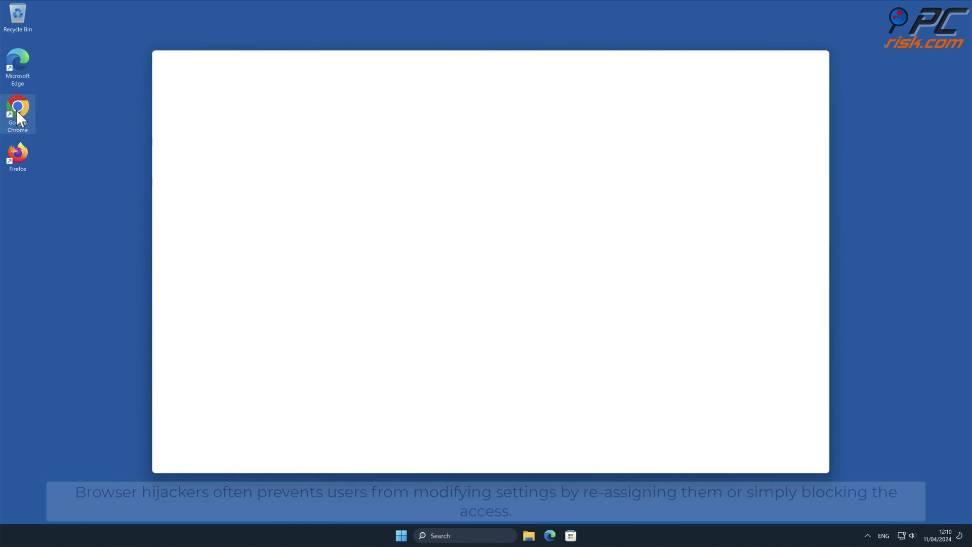
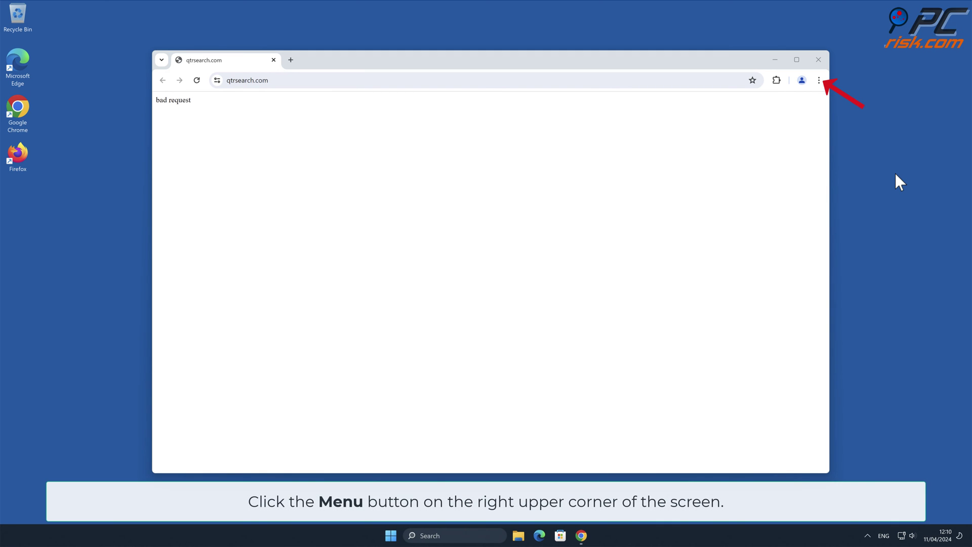
left_click(818, 79)
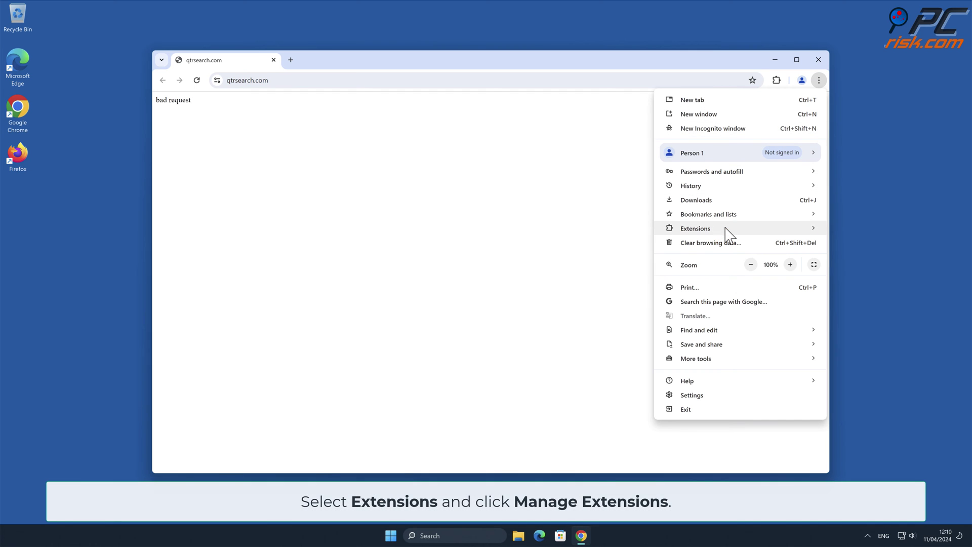
mouse_move(727, 233)
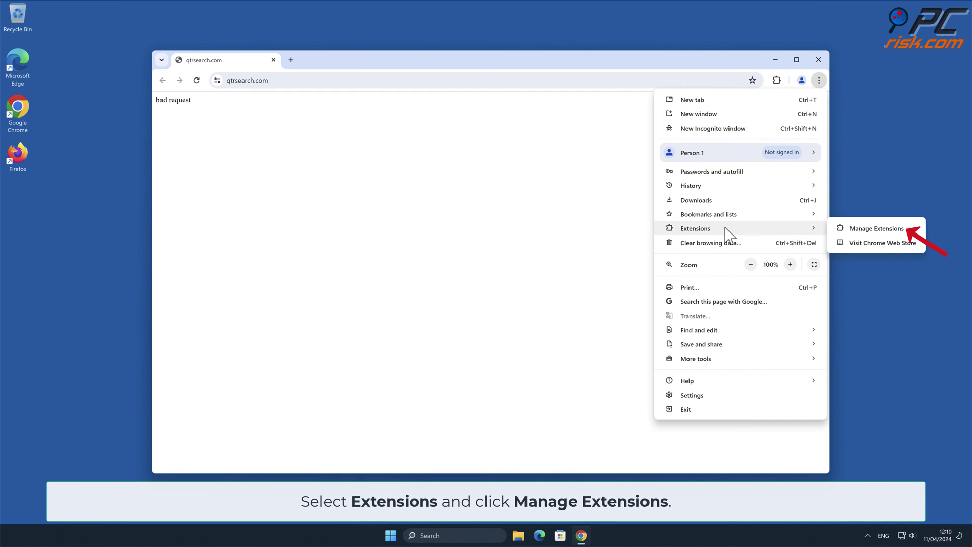
left_click(878, 230)
left_click(404, 231)
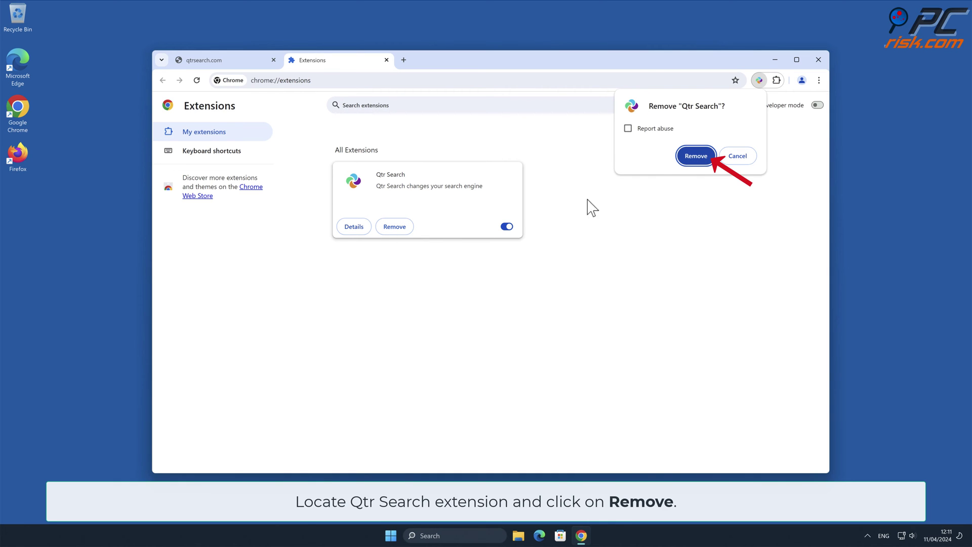
left_click(706, 157)
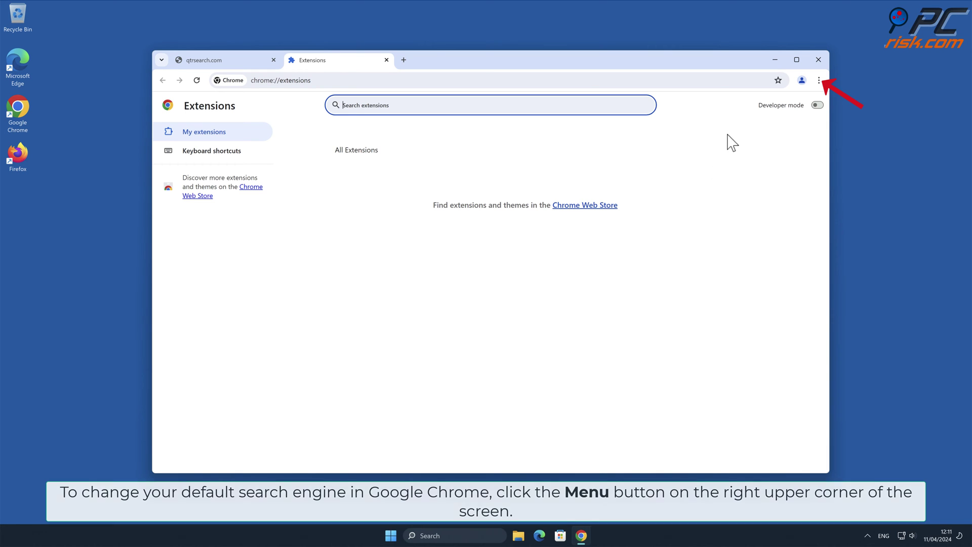
- Make Google the default search engine on Chrome's page for managing search engines and site search
left_click(818, 80)
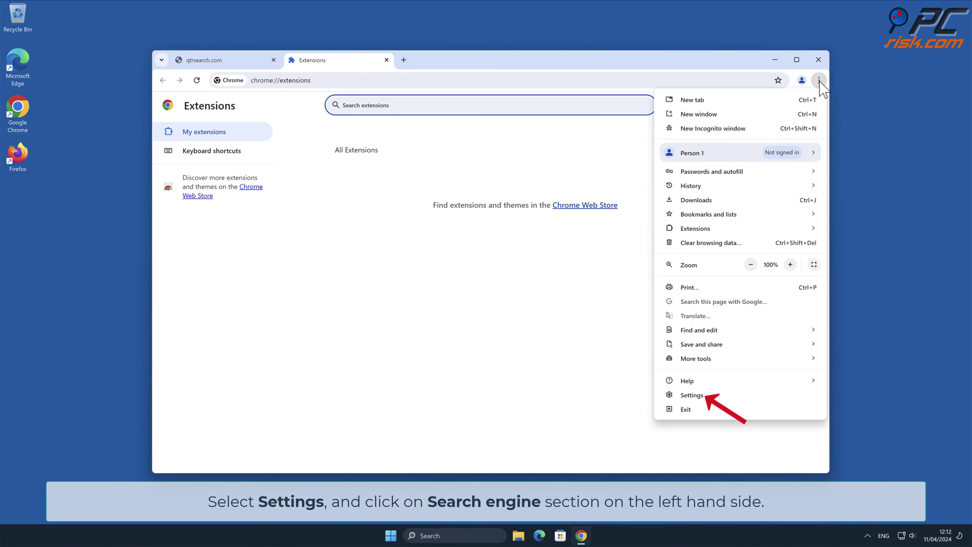
left_click(719, 397)
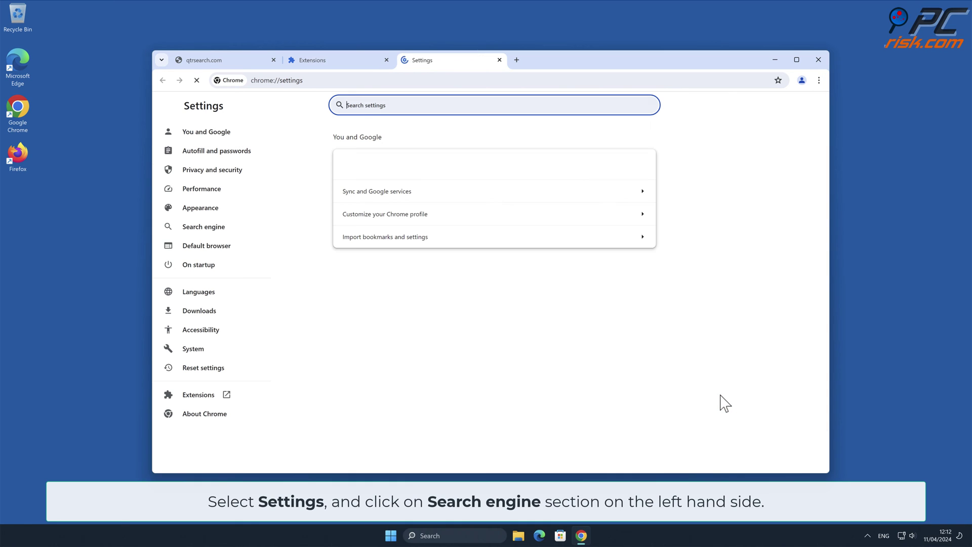
left_click(227, 234)
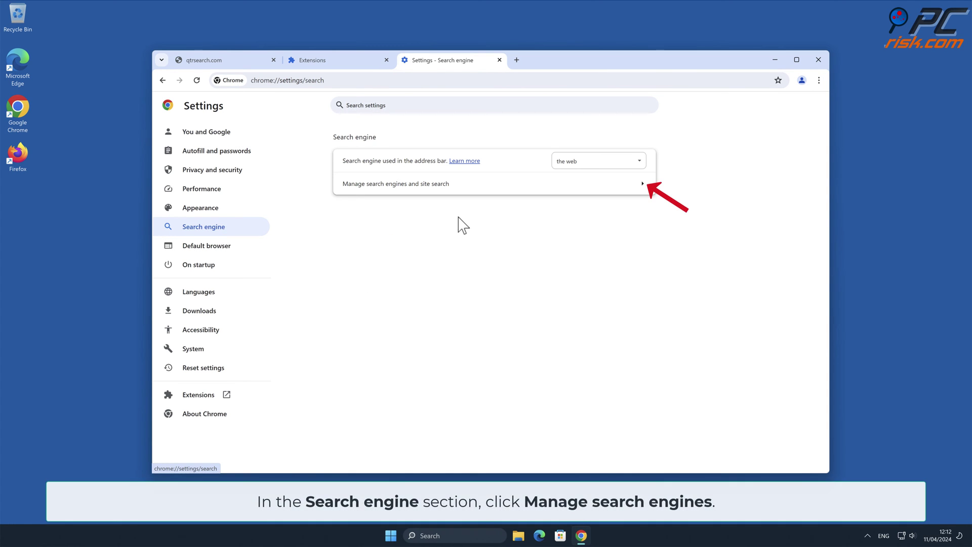
left_click(644, 186)
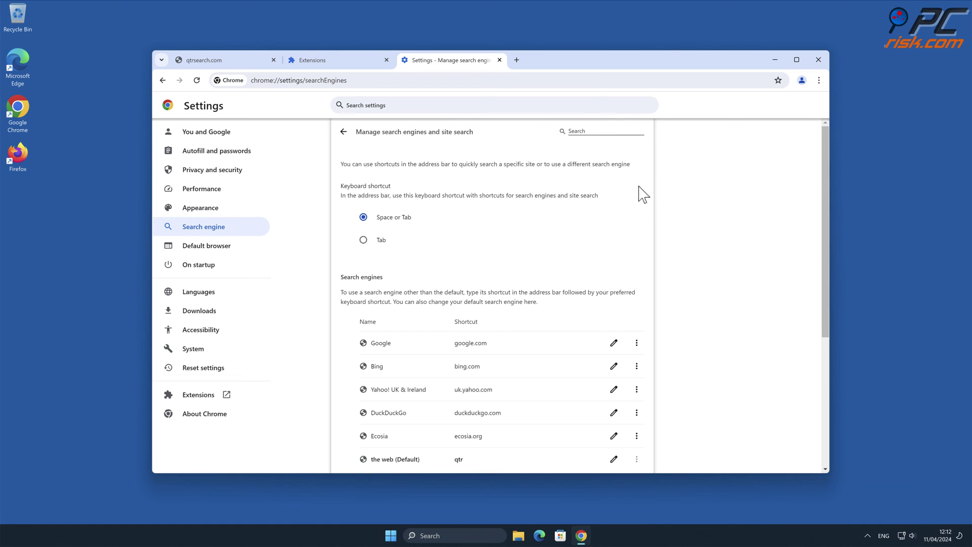
left_click_drag(825, 168, 830, 247)
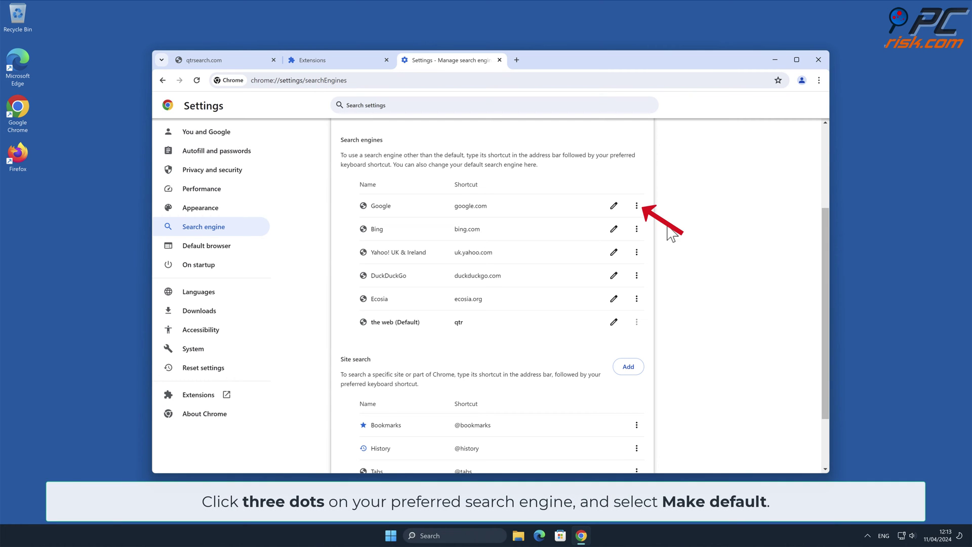
left_click(636, 206)
left_click(635, 219)
- Delete the site search entry "the web" with the shortcut qtr
left_click_drag(824, 232, 834, 283)
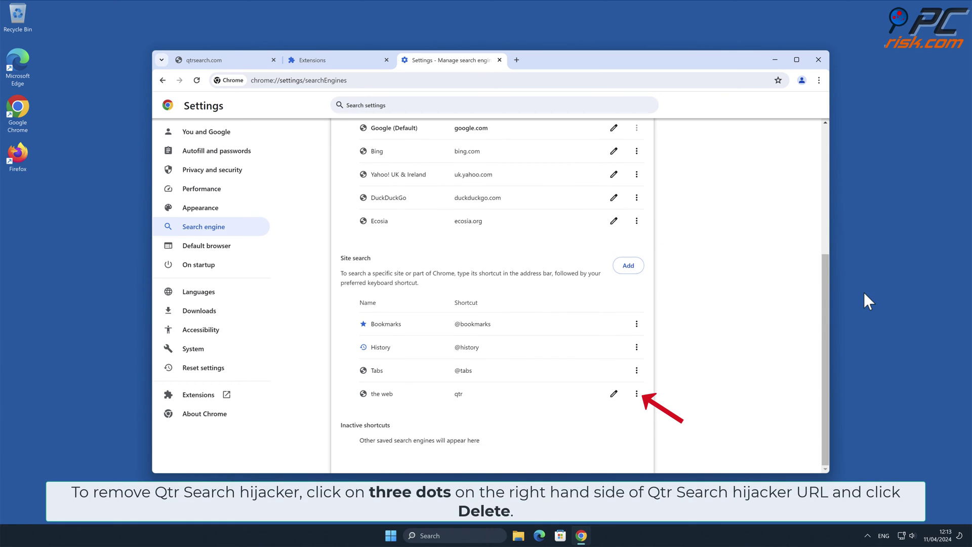
left_click(637, 394)
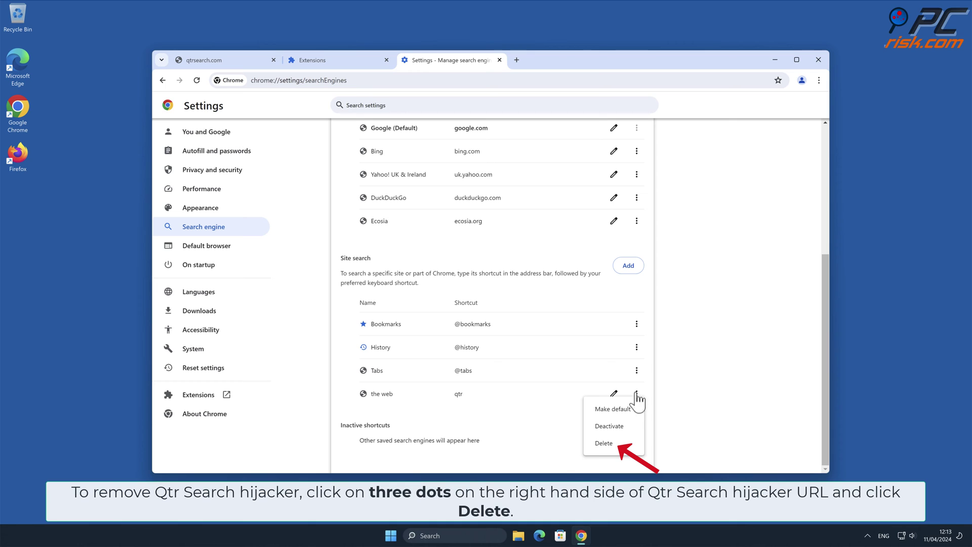
left_click(608, 443)
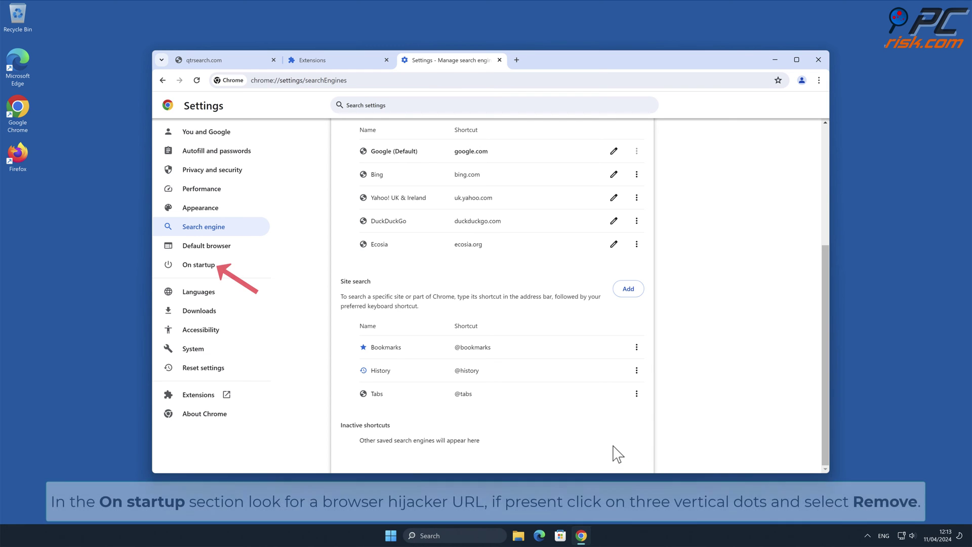
left_click(226, 273)
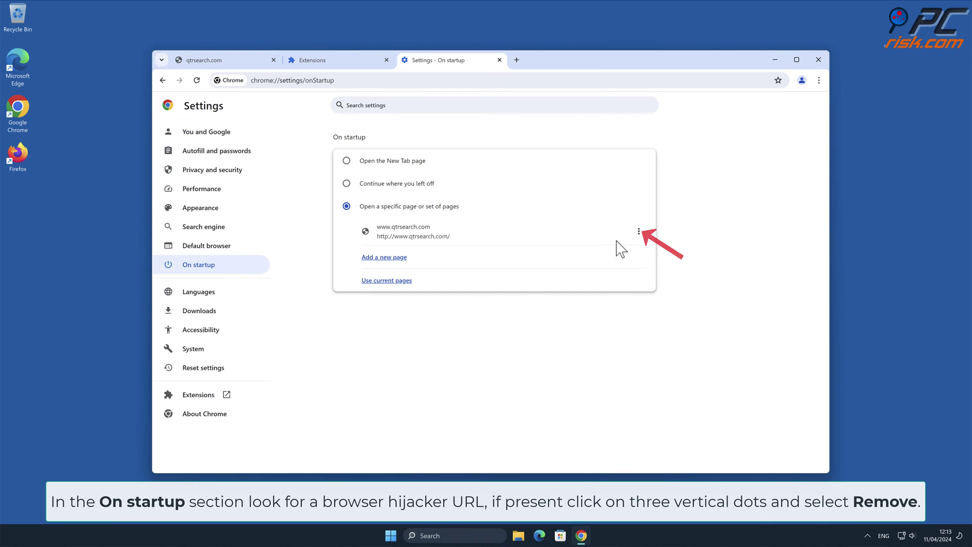
left_click(637, 232)
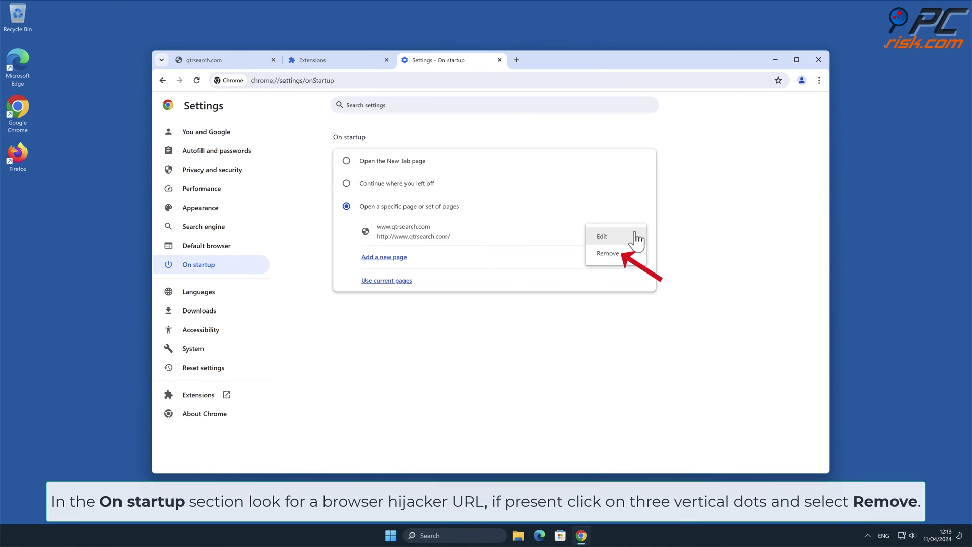
left_click(627, 254)
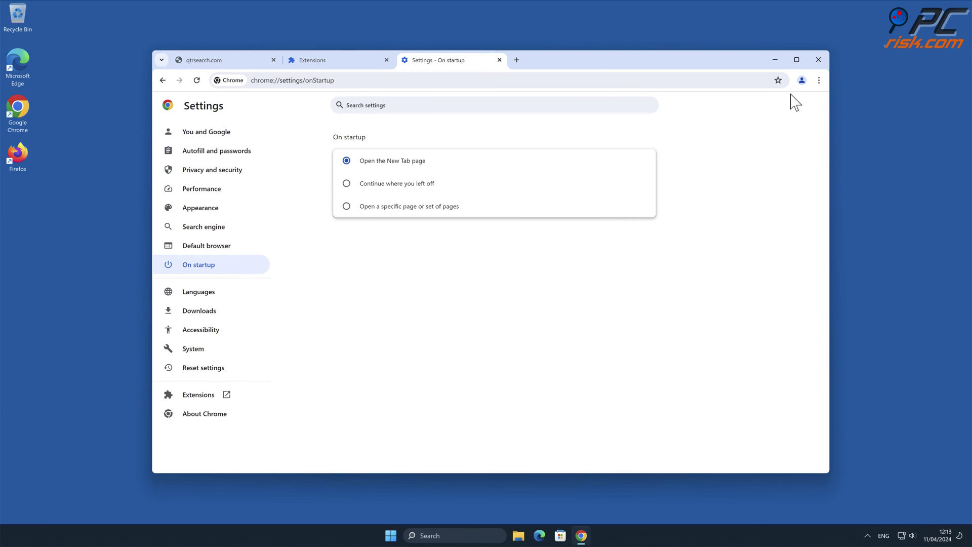
left_click(815, 61)
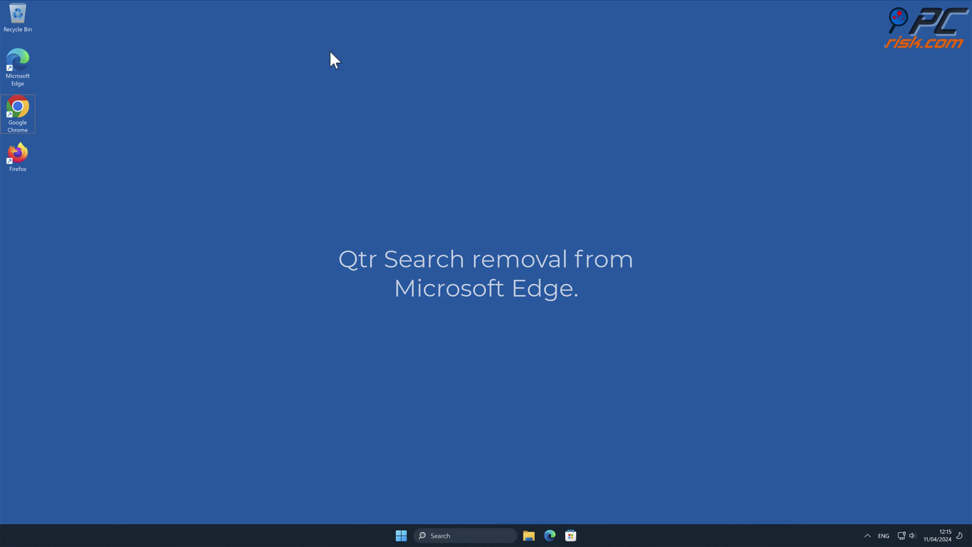
- Open Microsoft Edge and remove the Qtr Search extension from the installed extensions
double_click(17, 66)
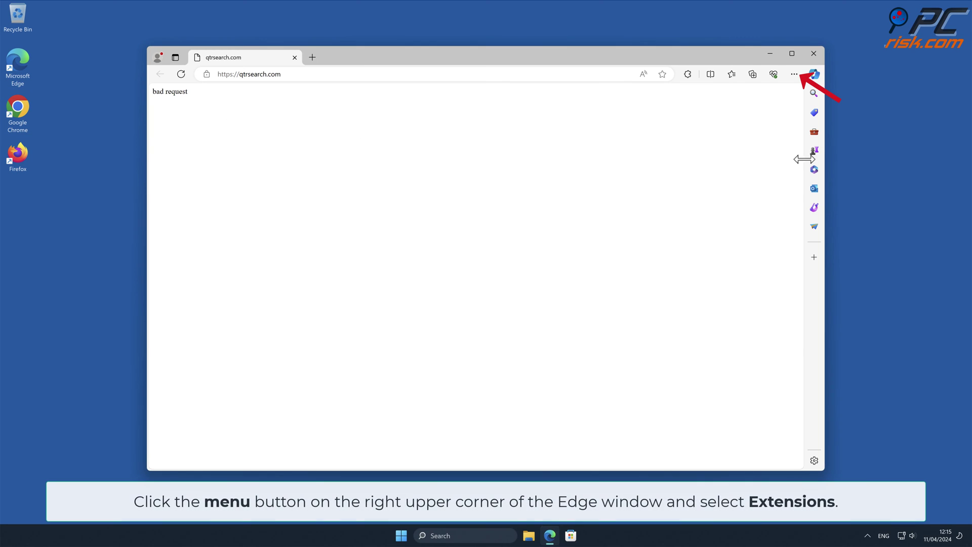
left_click(793, 75)
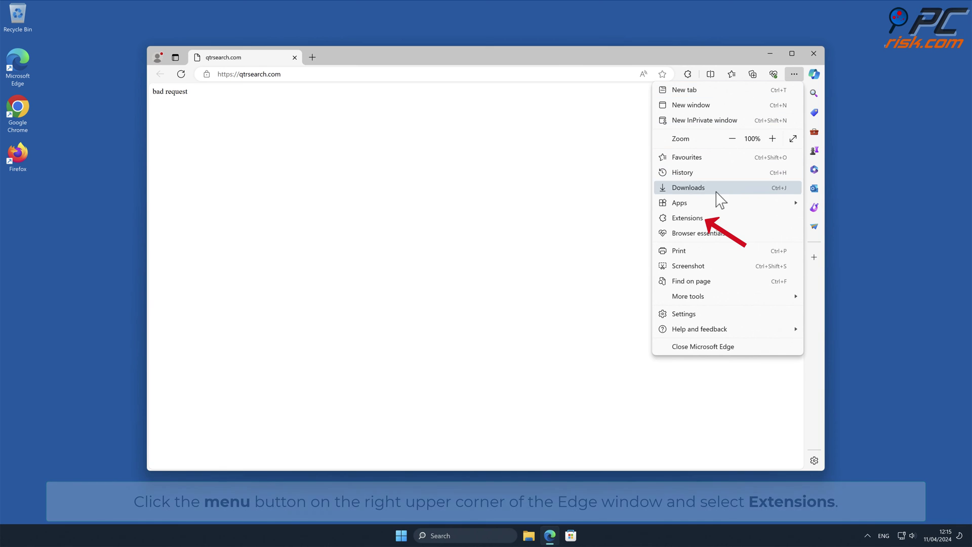
left_click(713, 218)
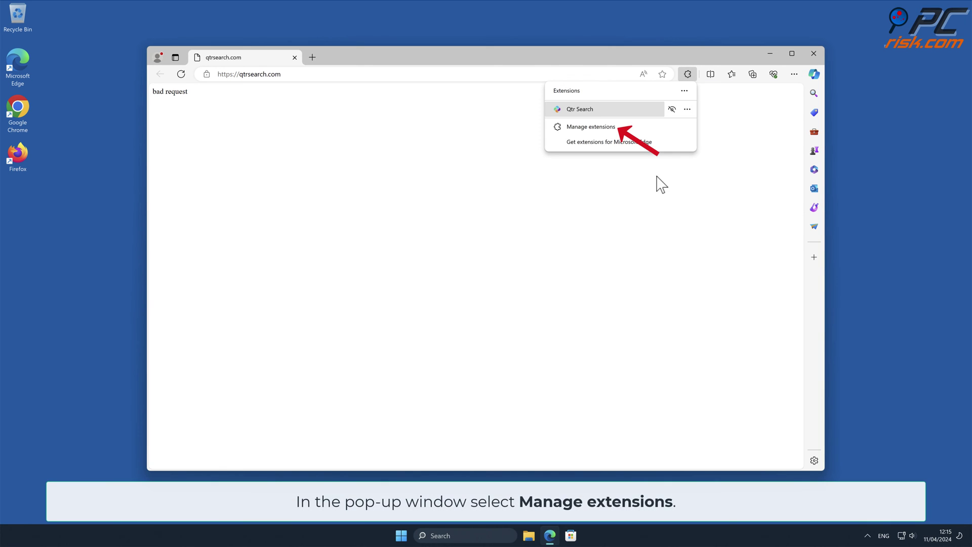
left_click(616, 127)
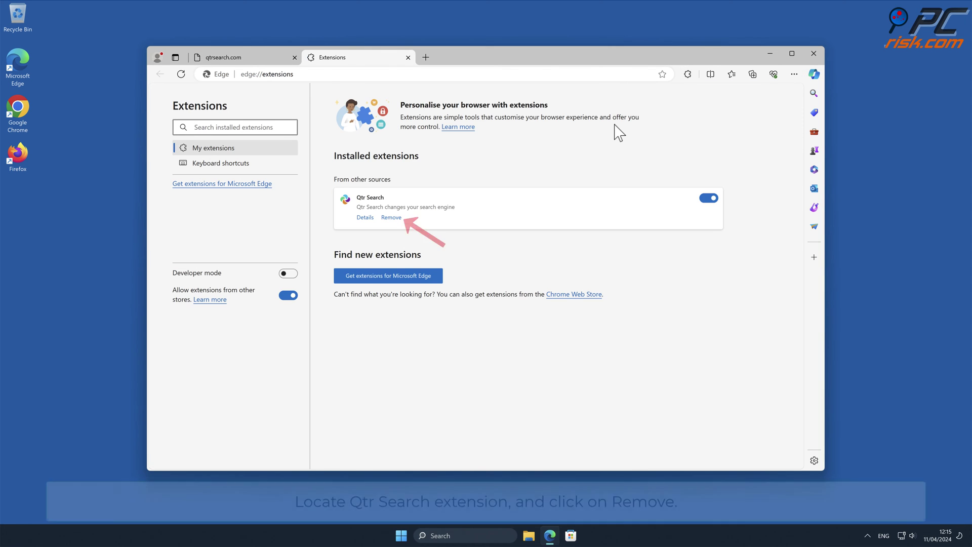
left_click(392, 218)
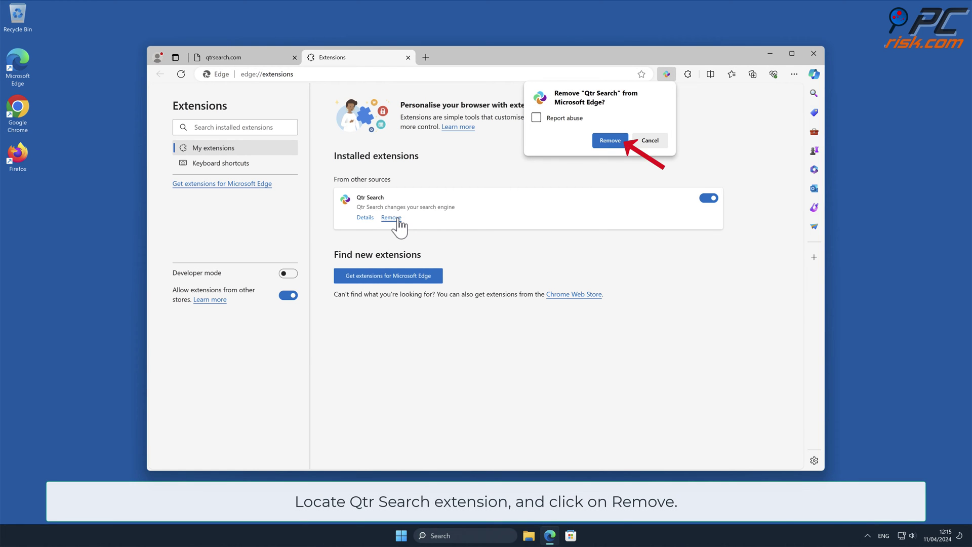
left_click(619, 141)
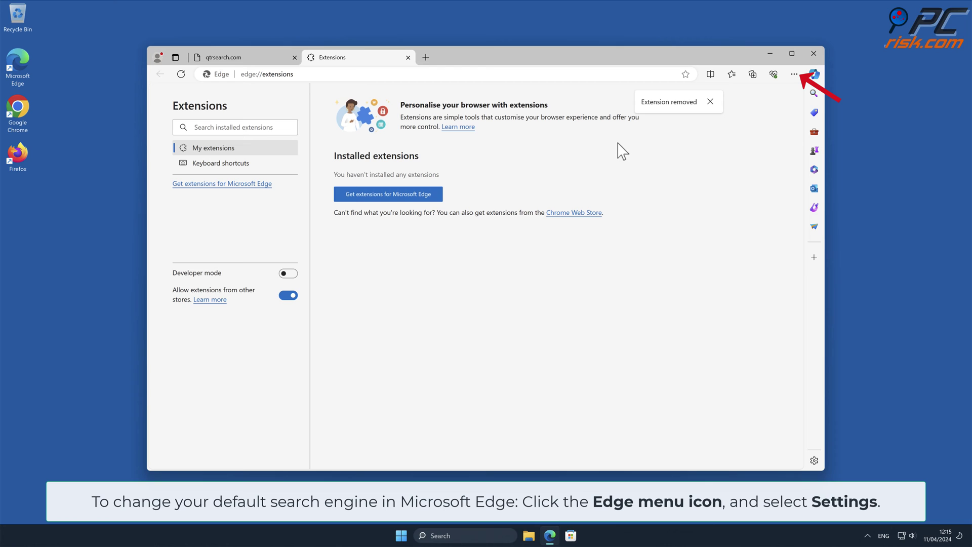
- In Edge's address bar search engine settings, make Bing the default and remove the engine "the web" with the shortcut qtr
left_click(794, 74)
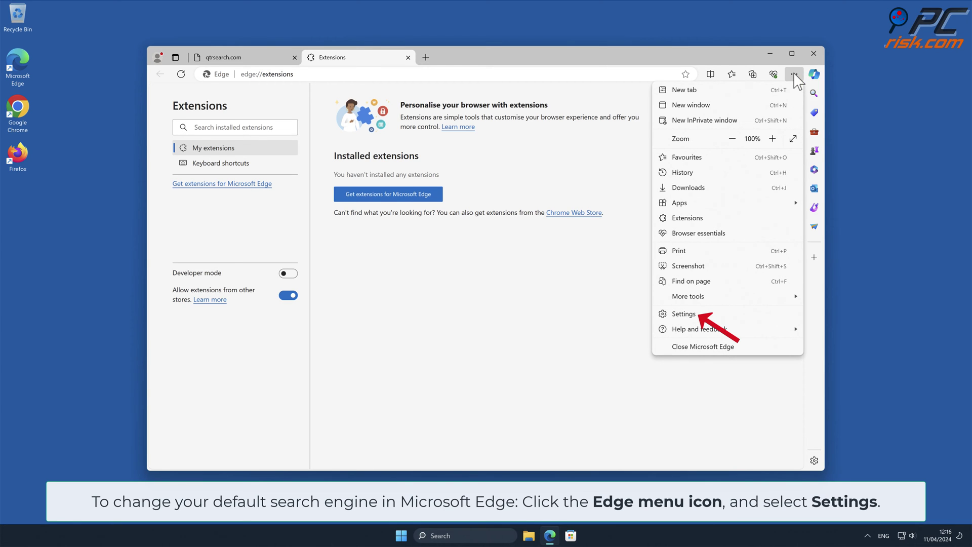
left_click(684, 315)
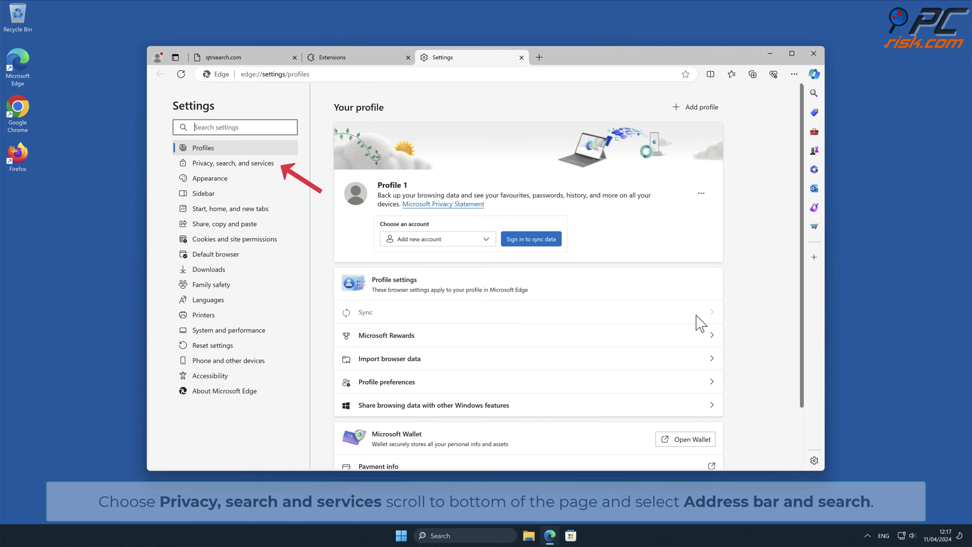
left_click(279, 167)
left_click_drag(802, 136, 807, 511)
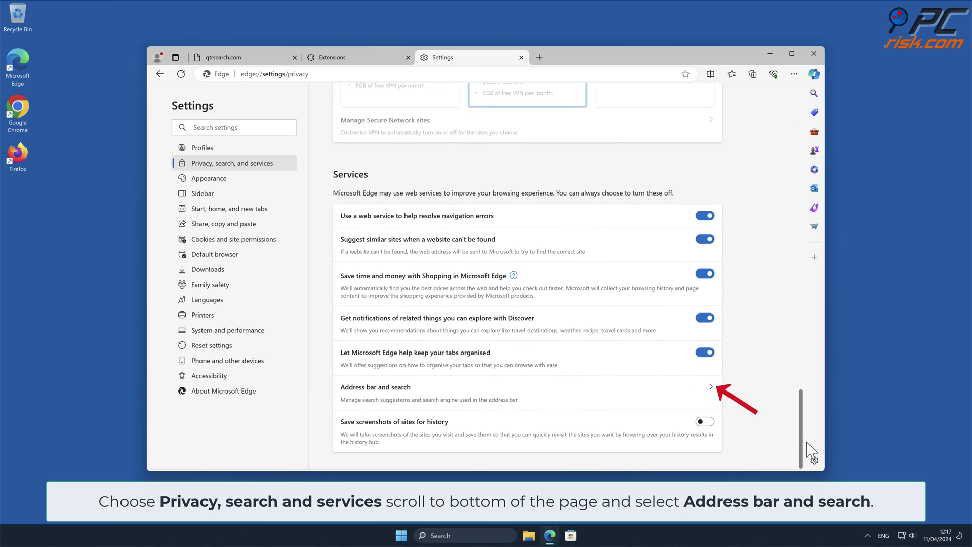
left_click(716, 398)
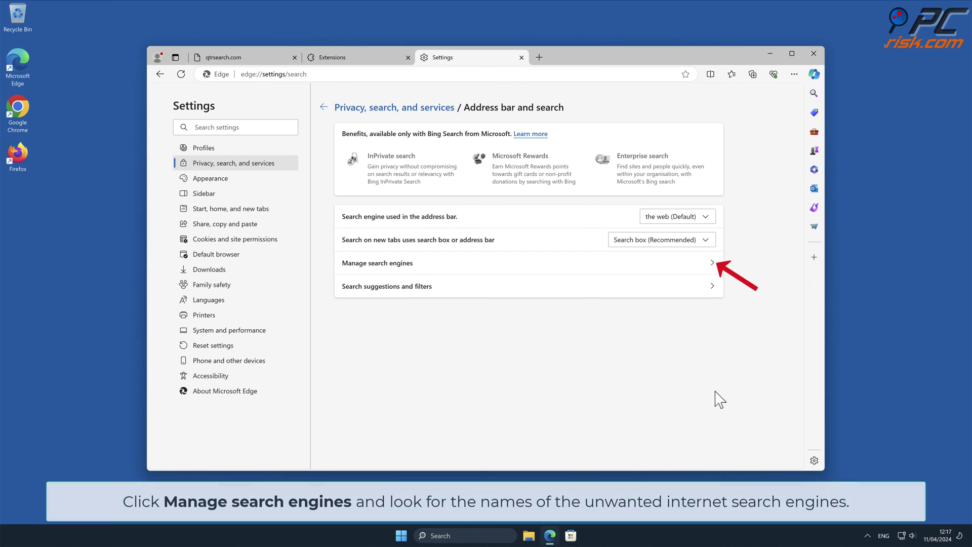
left_click(715, 264)
left_click(713, 261)
left_click(789, 278)
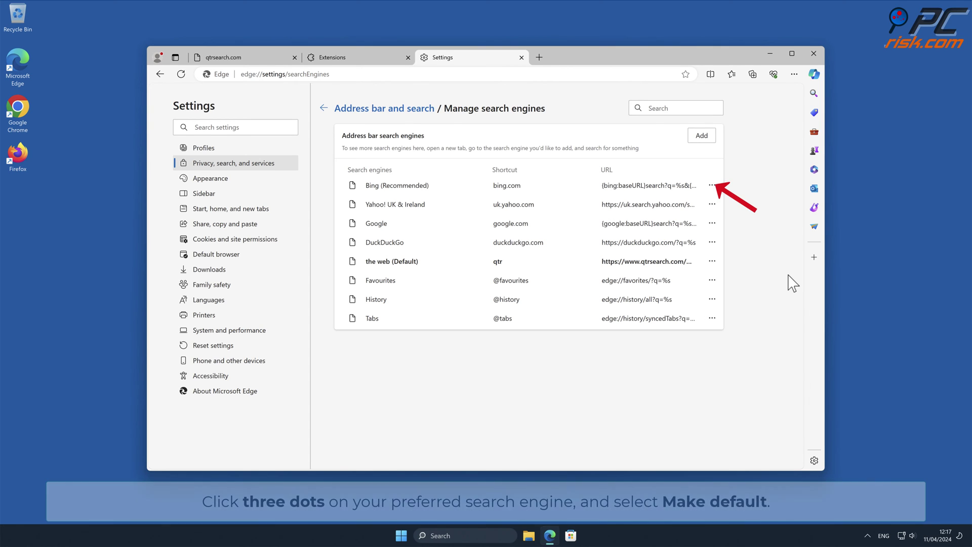
left_click(715, 186)
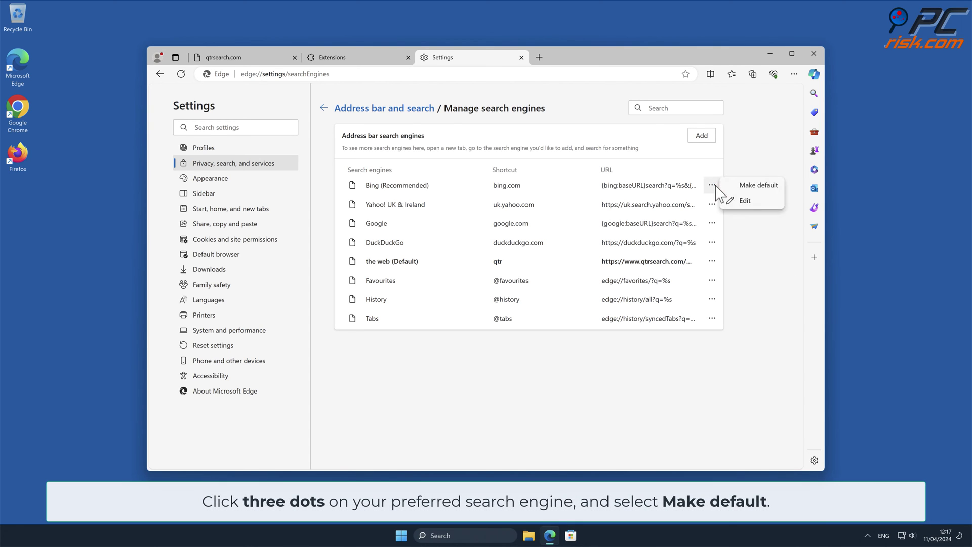
left_click(773, 188)
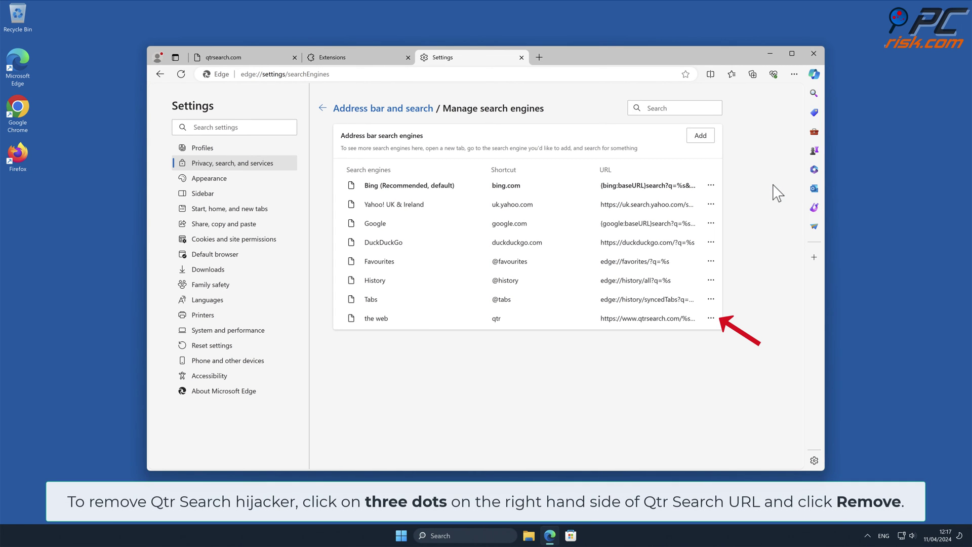
left_click(711, 319)
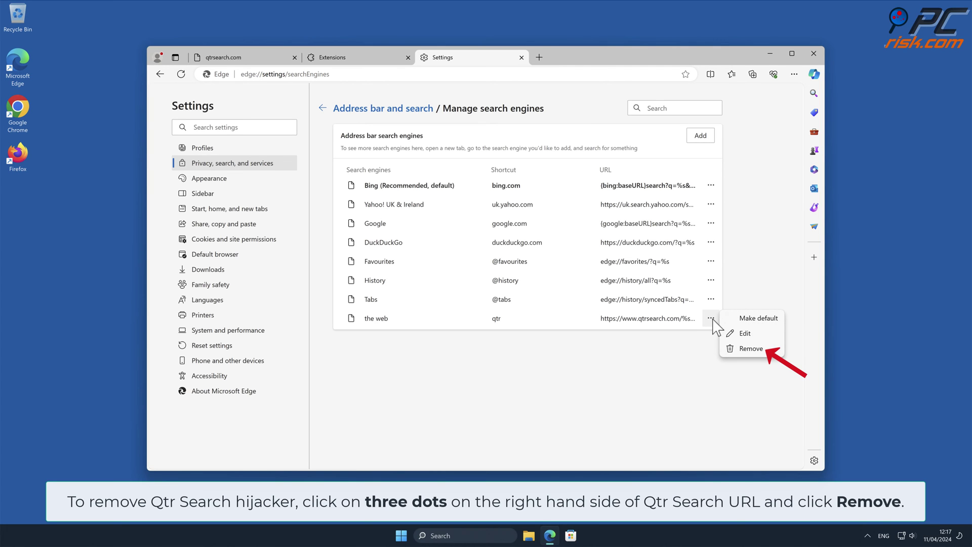
left_click(757, 349)
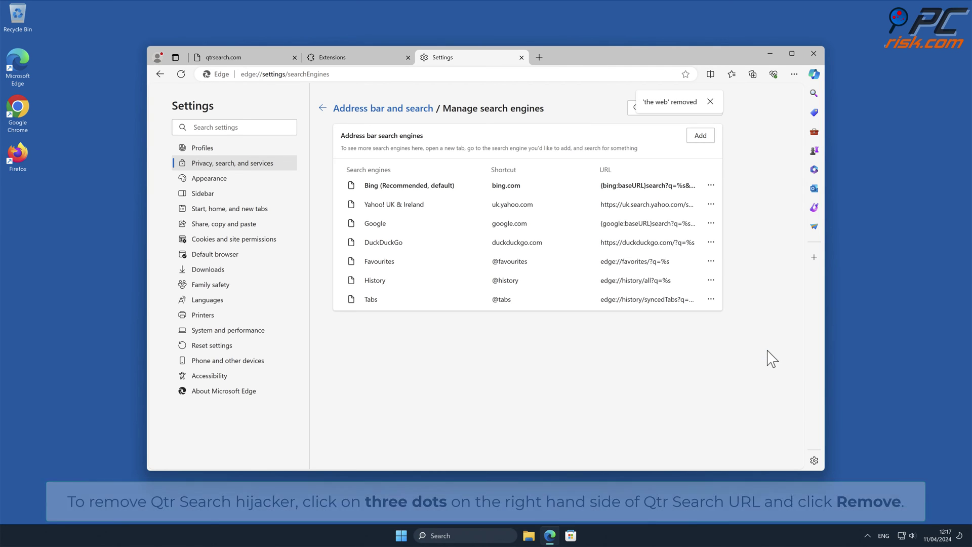
- Delete qtrsearch.com from the pages Edge opens at start and close the browser
left_click(271, 210)
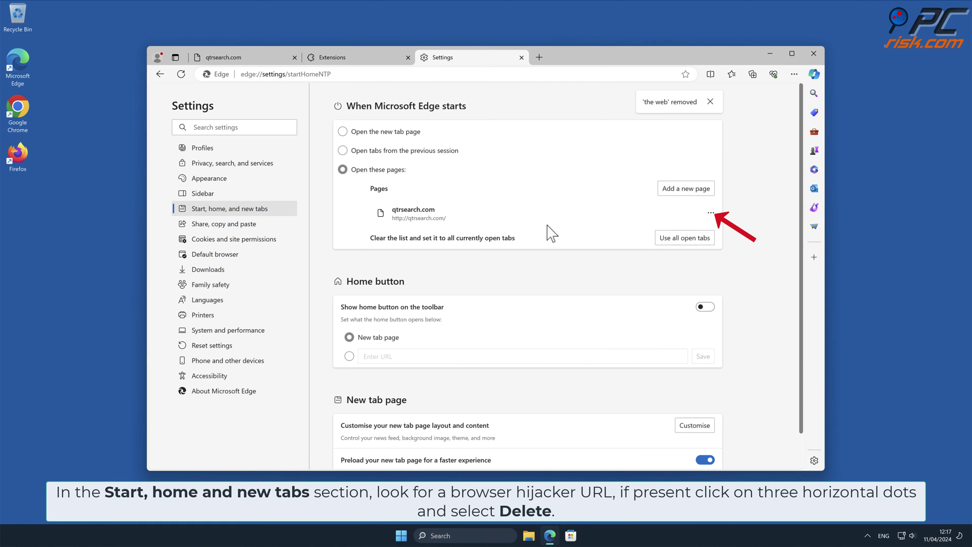
left_click(710, 213)
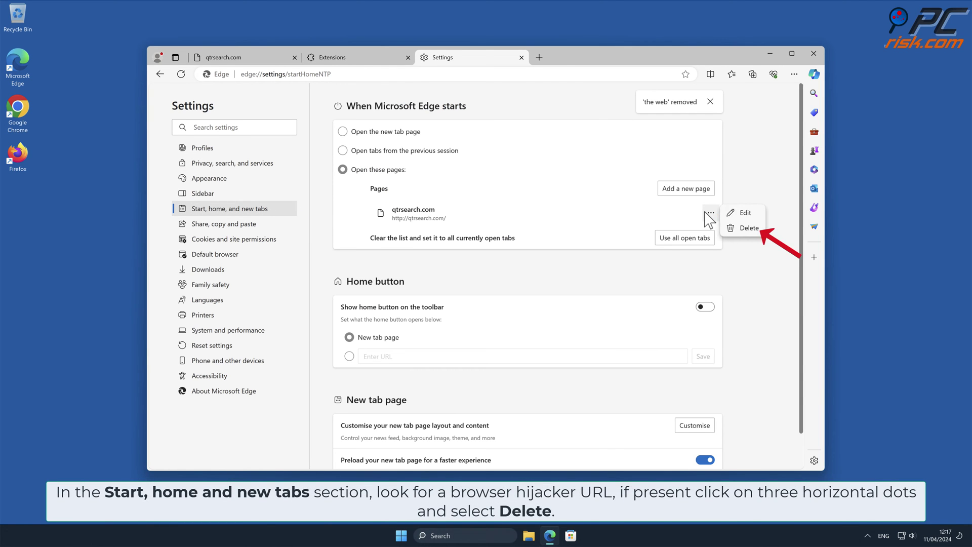
left_click(748, 228)
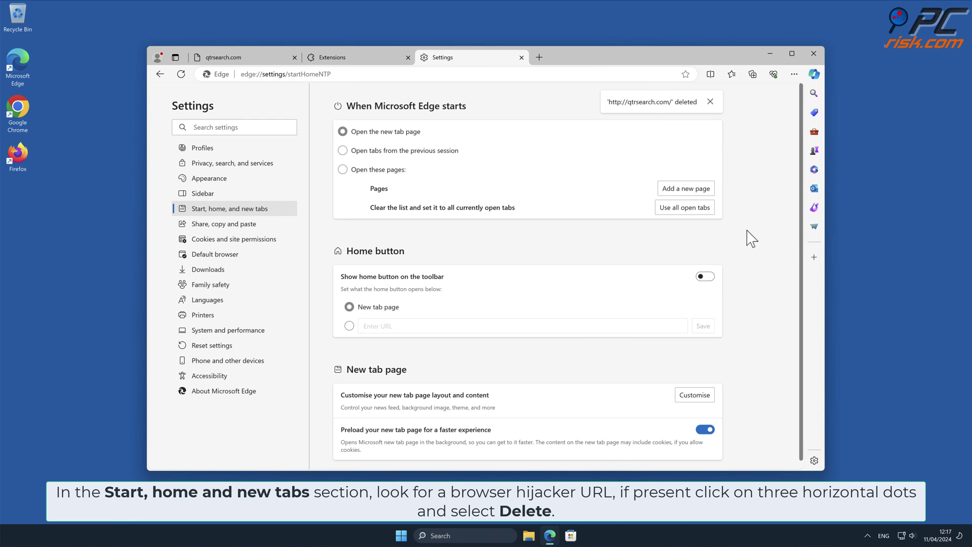
left_click(813, 54)
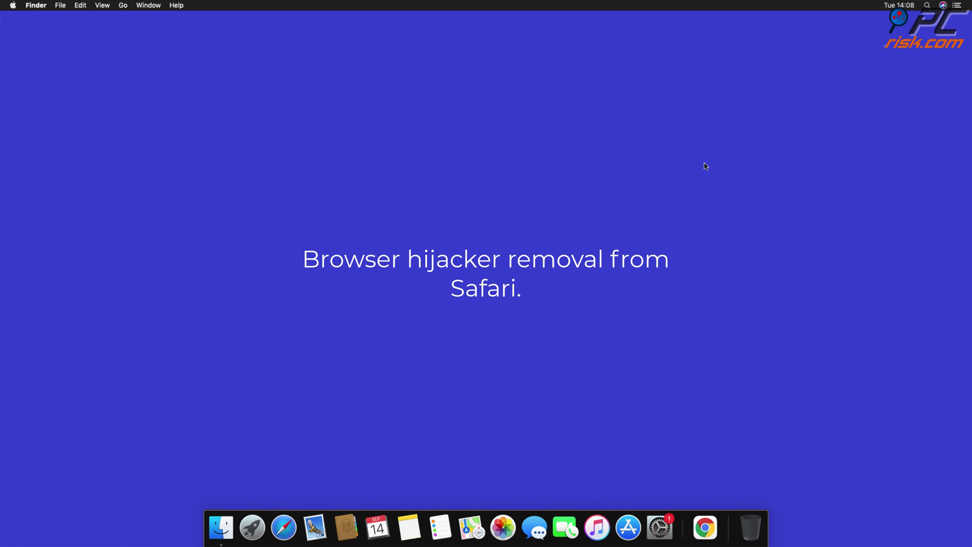
- Open Safari and uninstall the Top Results extension by moving its application to the Trash, closing the Applications folder when done
left_click(285, 525)
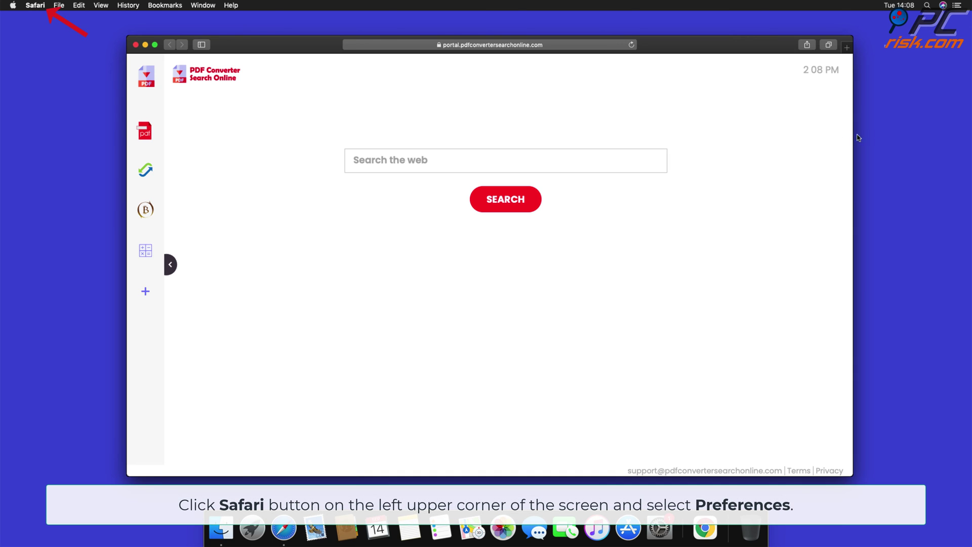
left_click(36, 5)
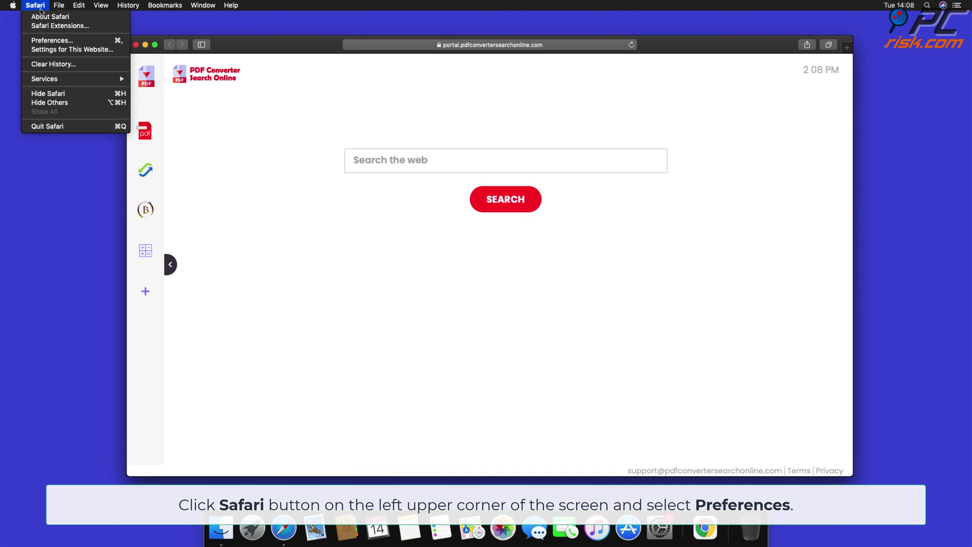
left_click(53, 41)
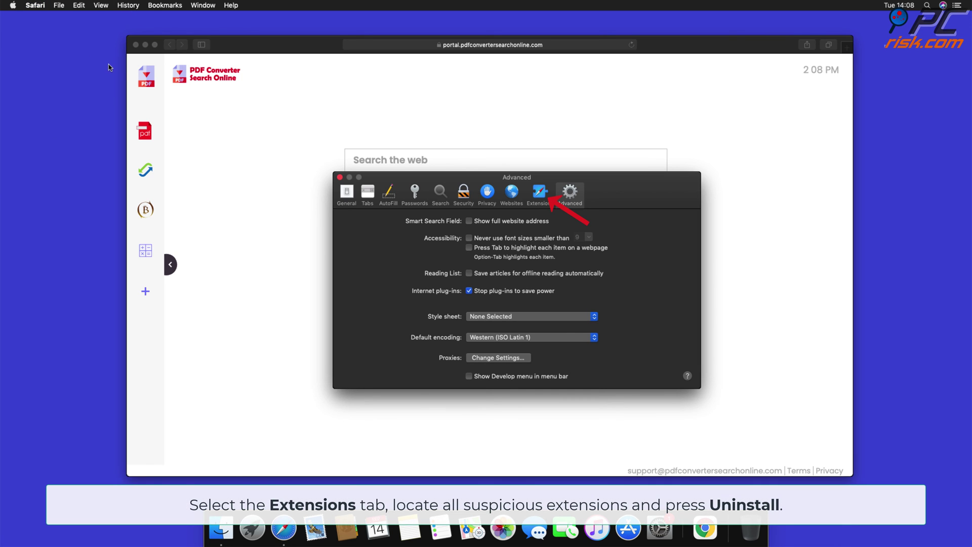
left_click(536, 197)
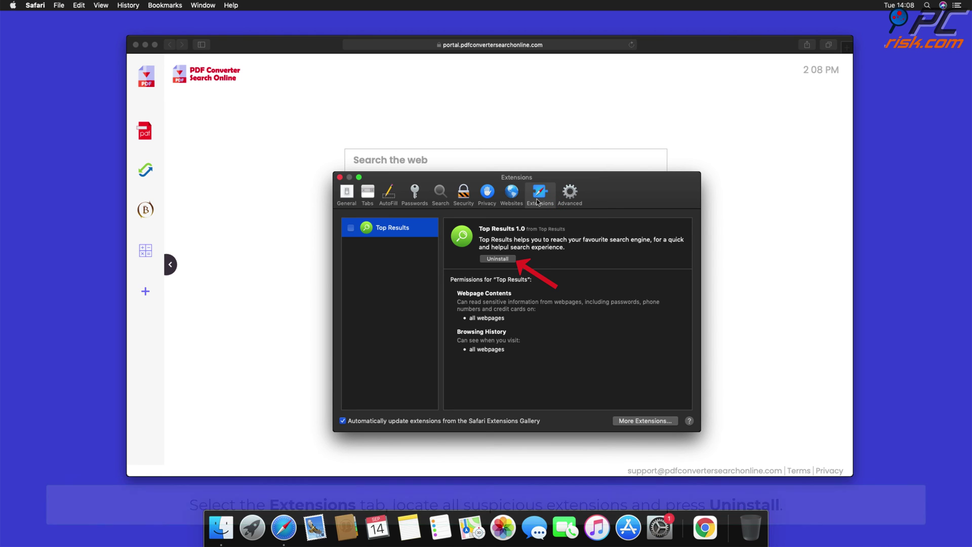
left_click(507, 259)
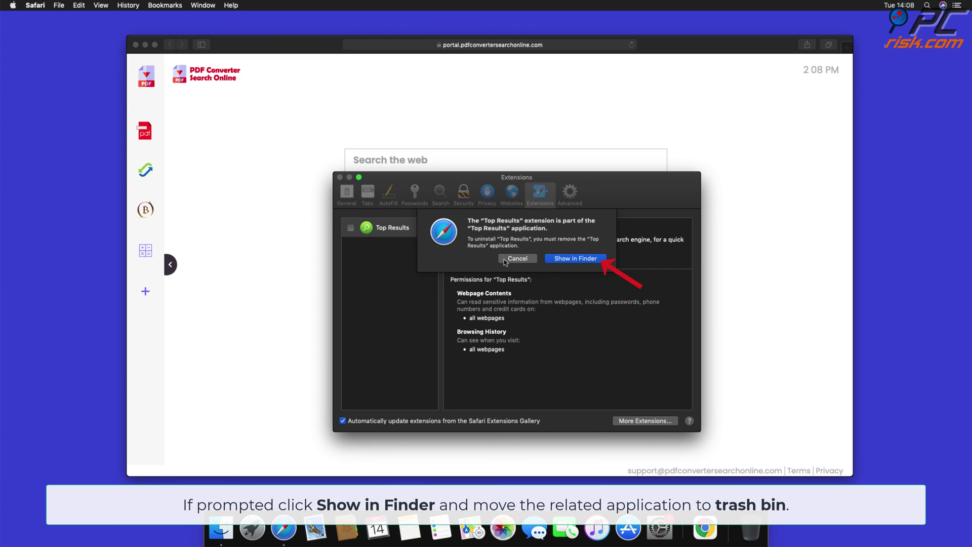
left_click(576, 258)
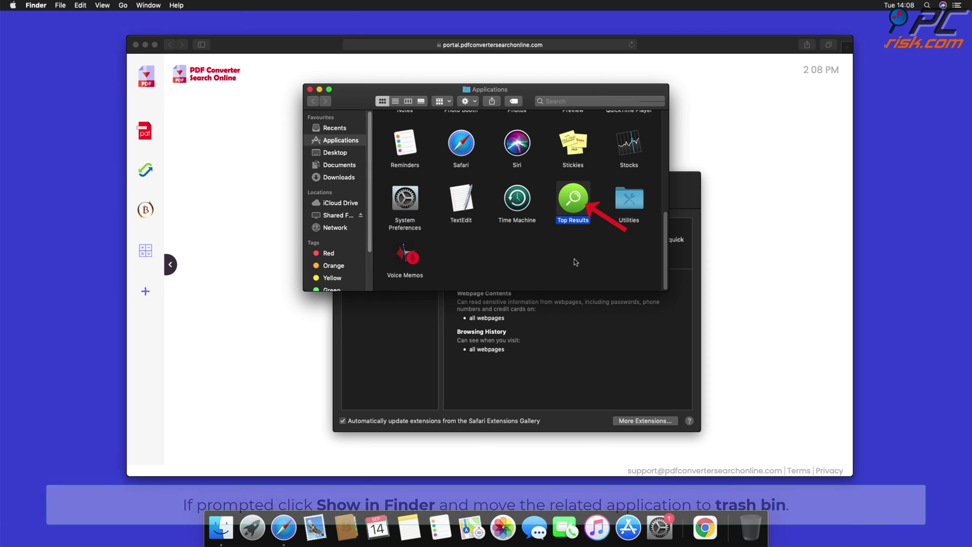
left_click_drag(572, 199, 754, 531)
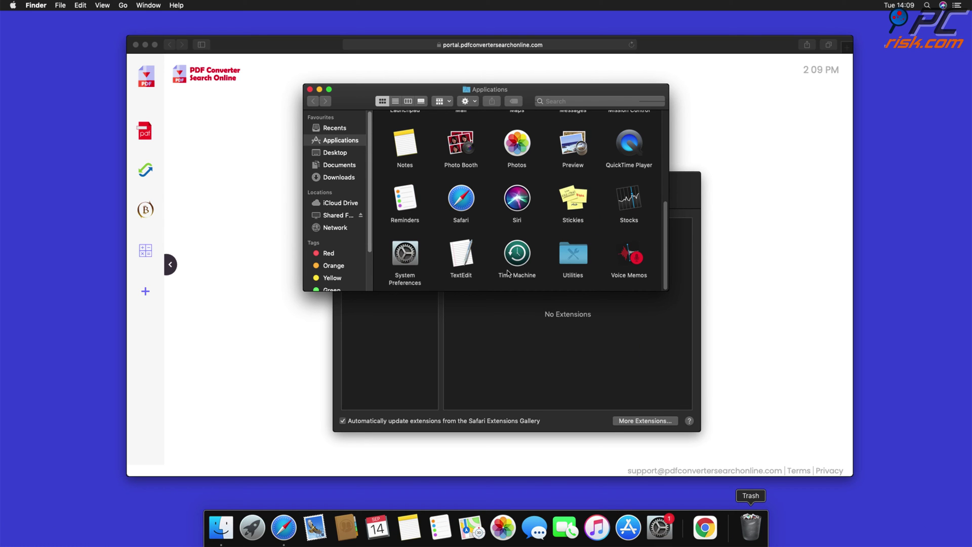
left_click(310, 89)
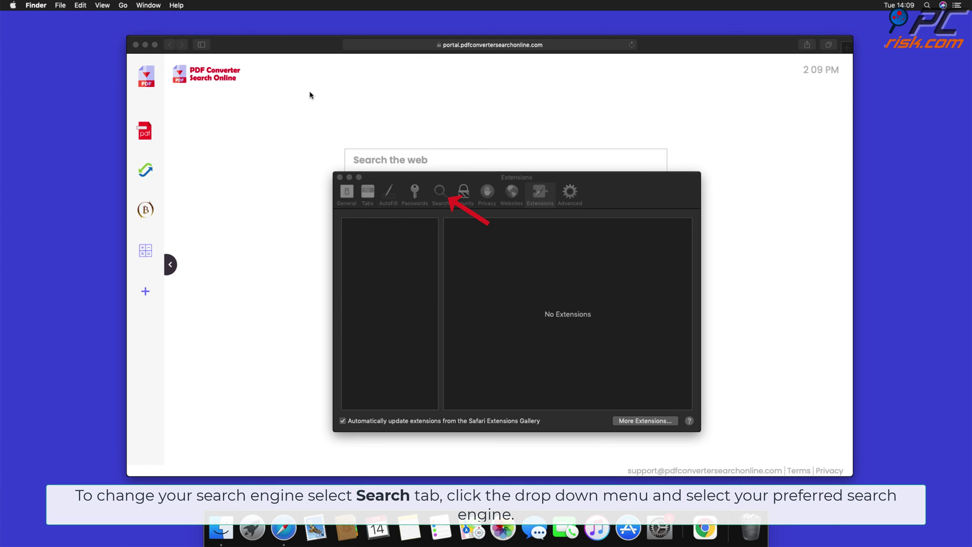
- Set Safari's search engine to Google in the preferences
left_click(438, 194)
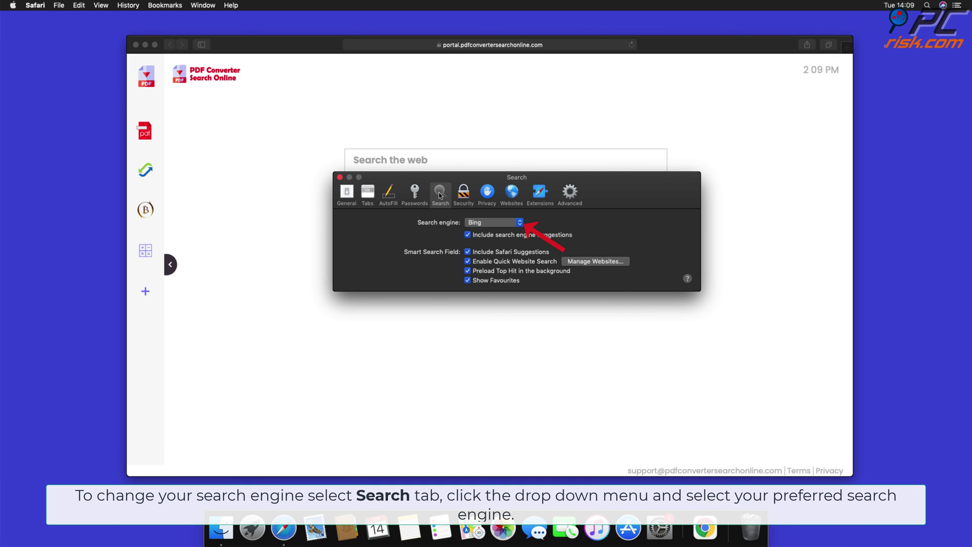
left_click(520, 224)
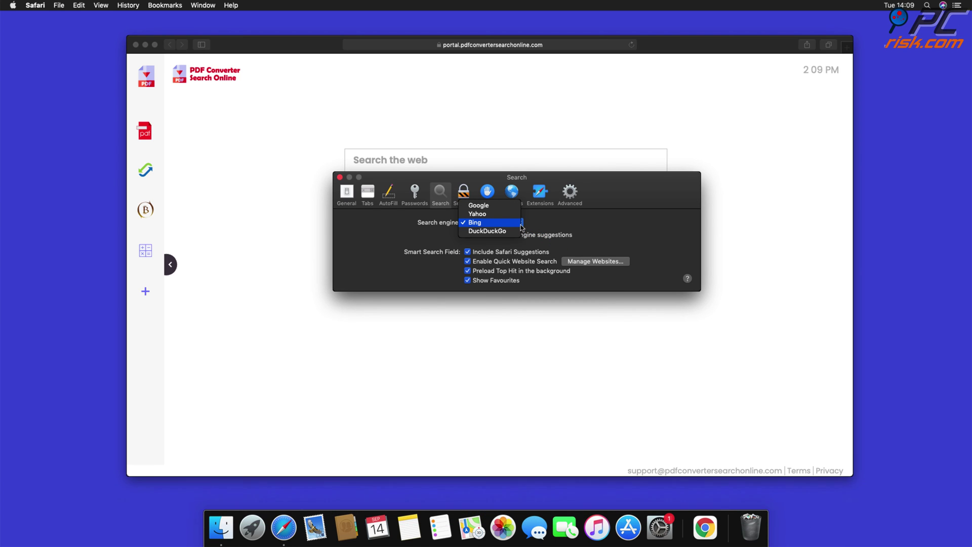
left_click(487, 207)
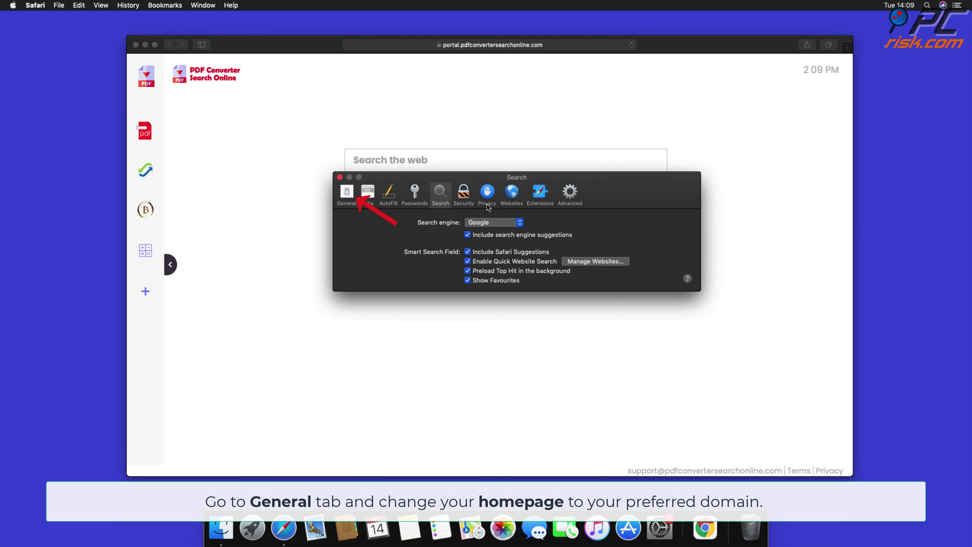
left_click(348, 192)
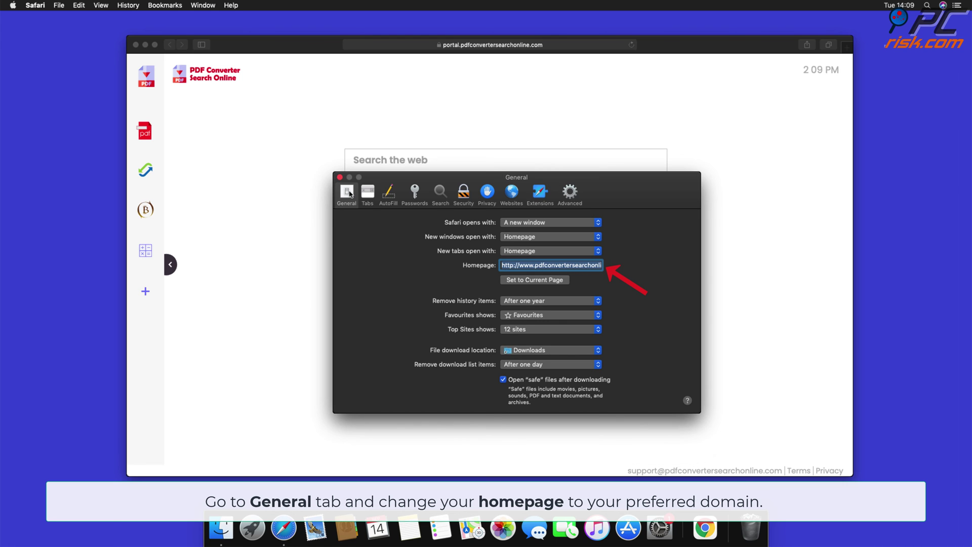
left_click(511, 266)
left_click_drag(502, 265, 668, 280)
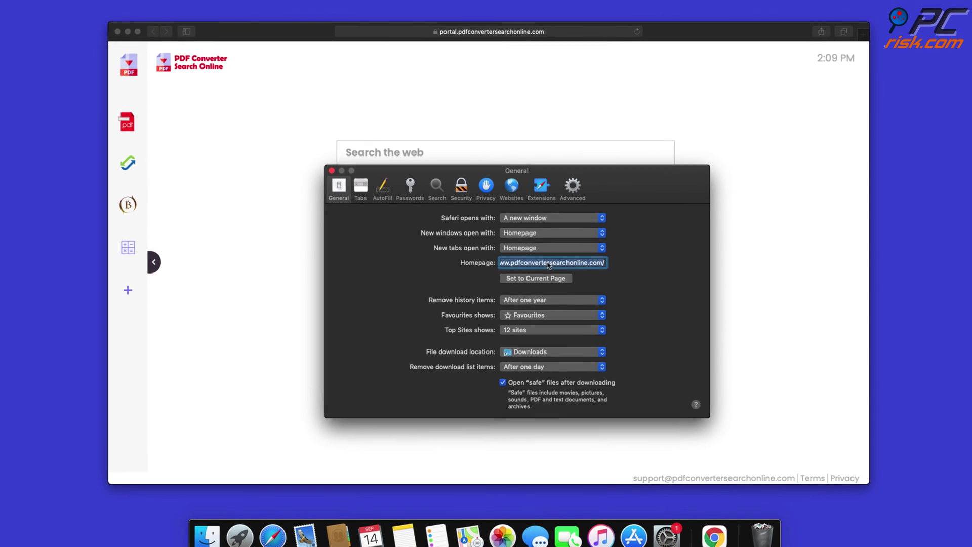
key("BackSpace")
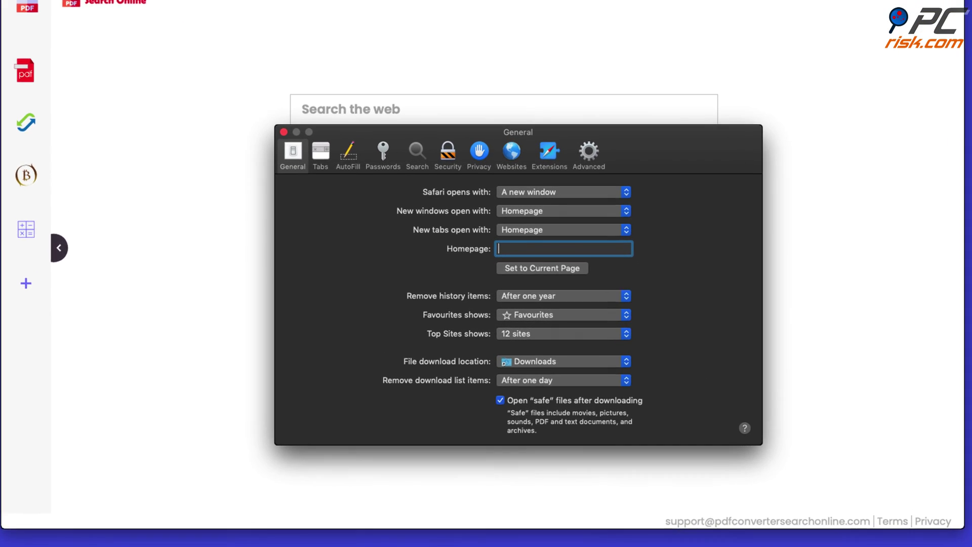
type("www.google.c")
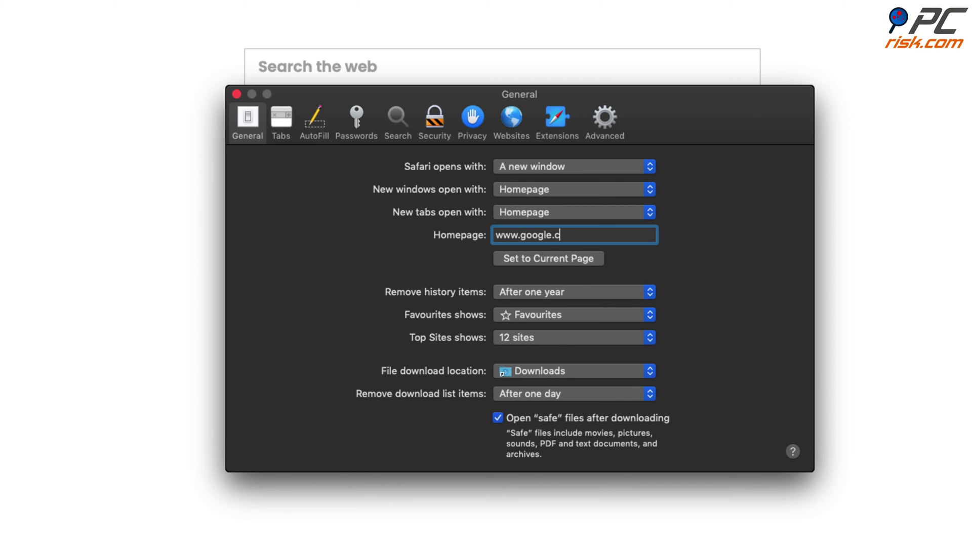
type("om")
key("Return")
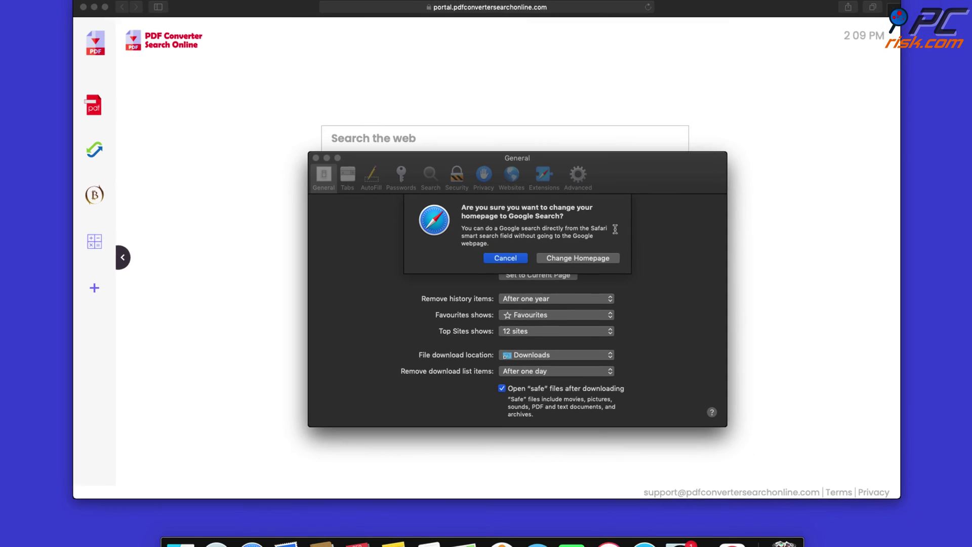
left_click(597, 257)
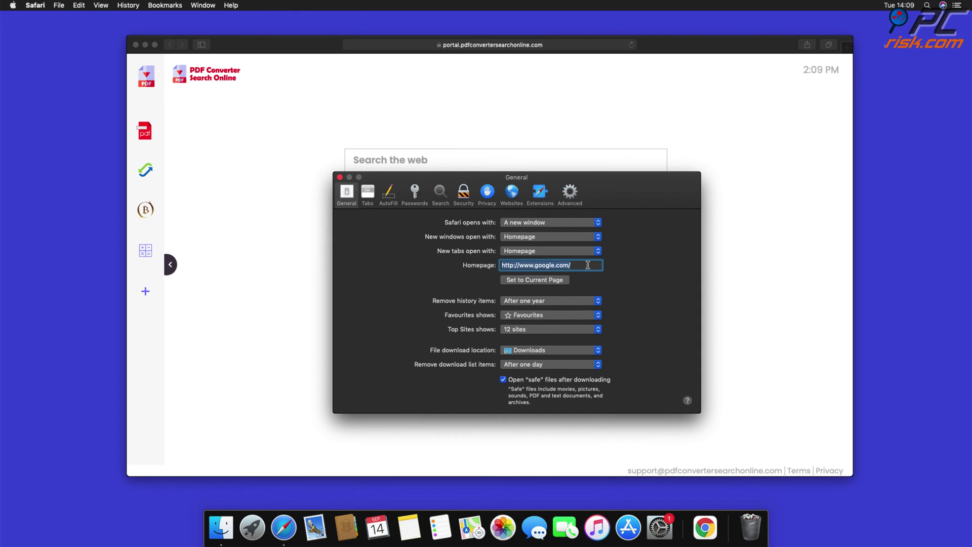
left_click(340, 177)
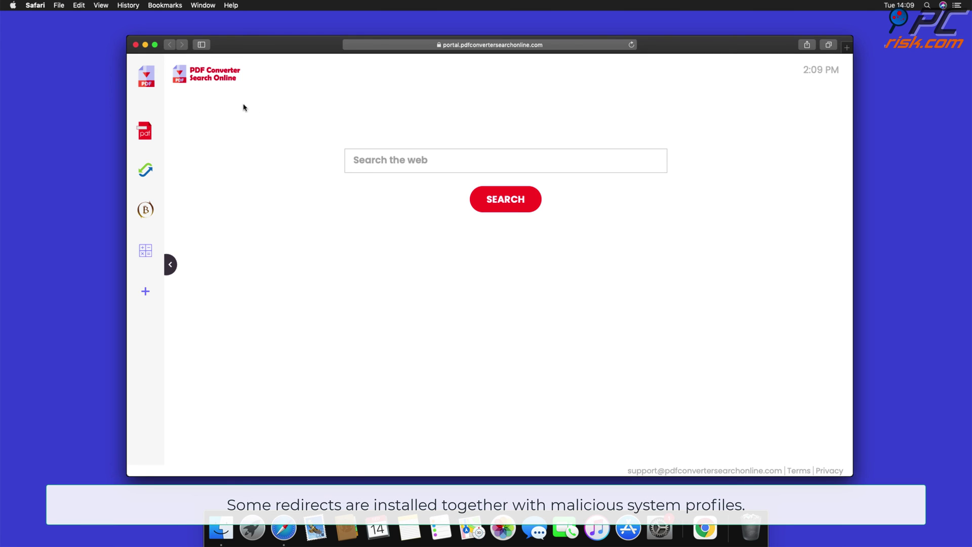
left_click(135, 45)
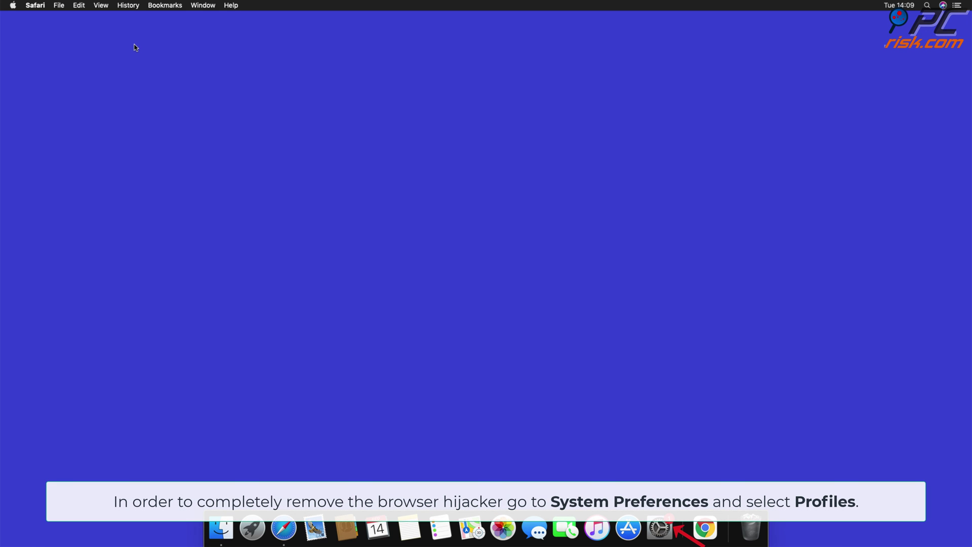
- Open System Preferences, remove both the user and the device profile named TEST PROFILE, and quit System Preferences
left_click(657, 528)
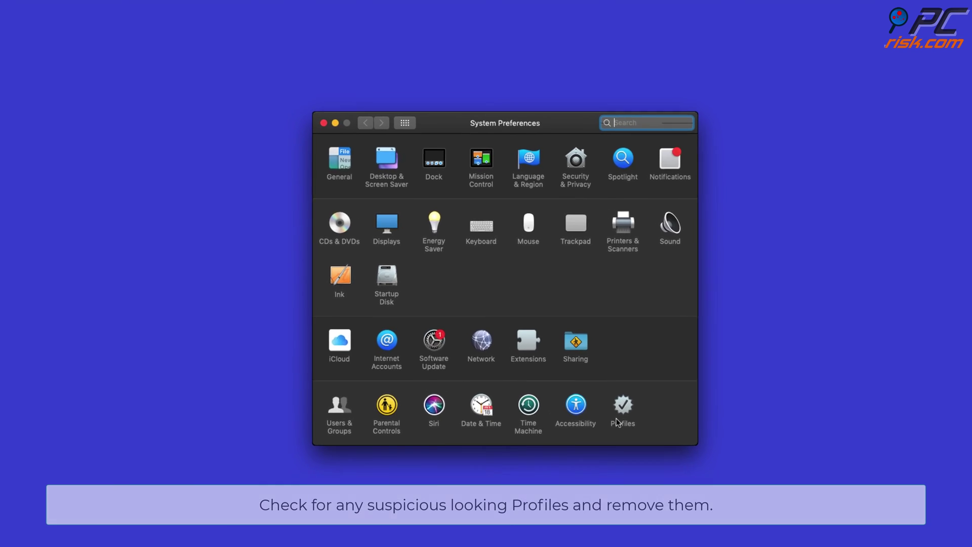
left_click(602, 379)
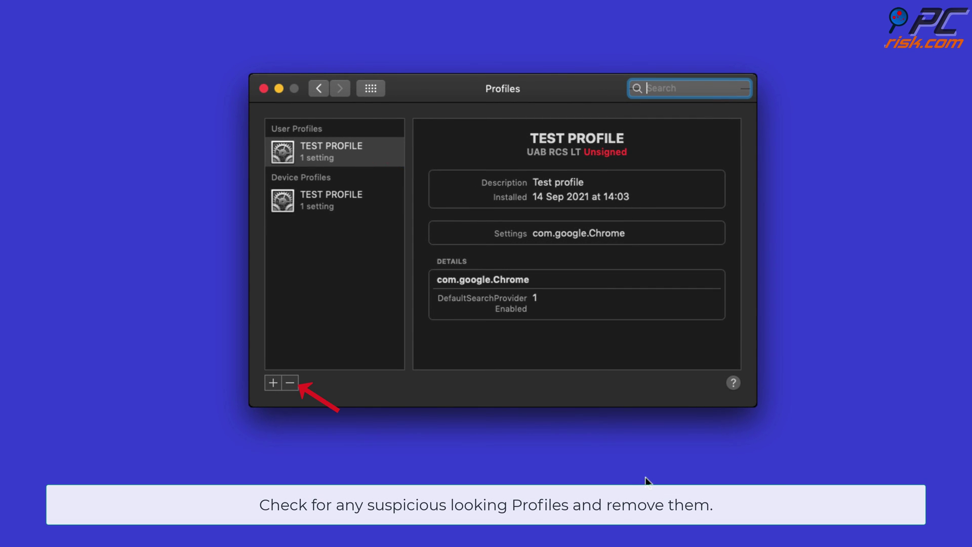
left_click(289, 383)
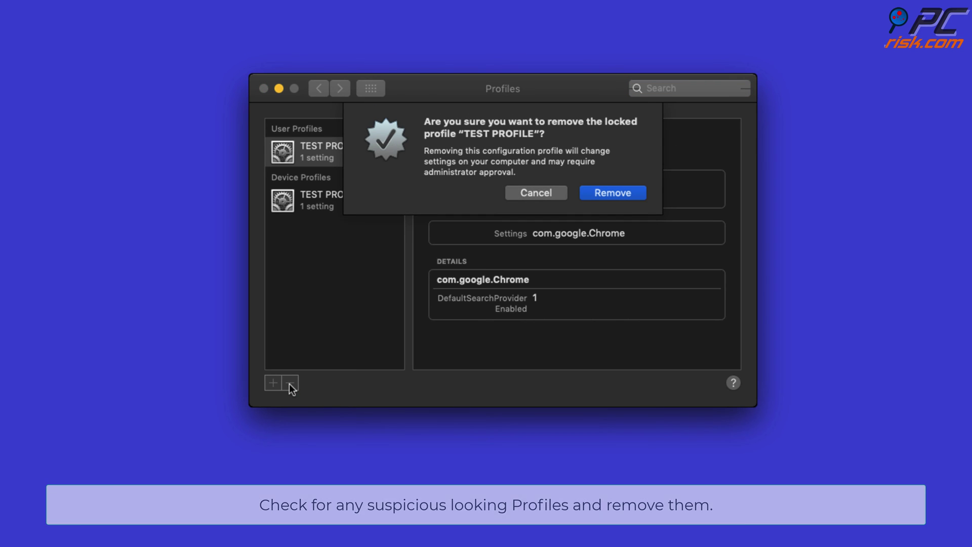
left_click(622, 197)
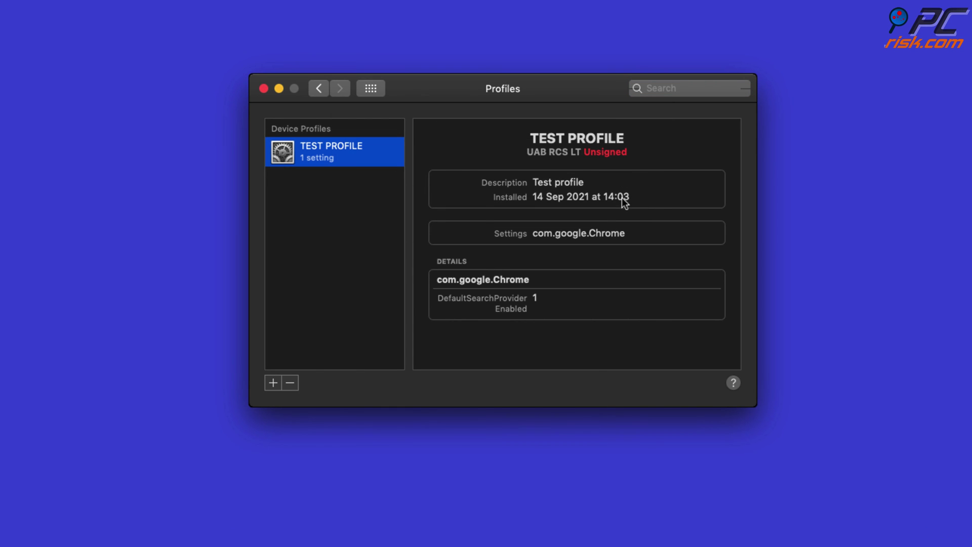
left_click(296, 382)
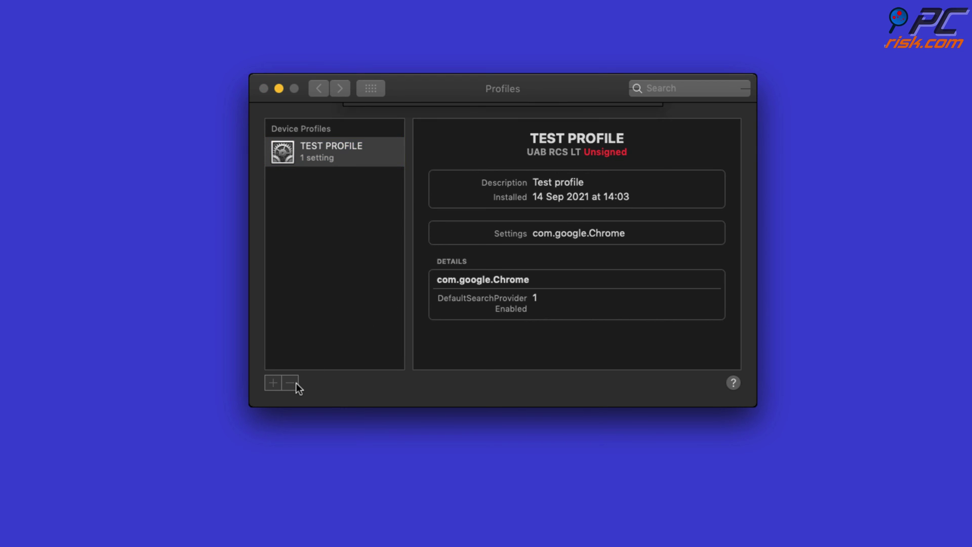
left_click(606, 195)
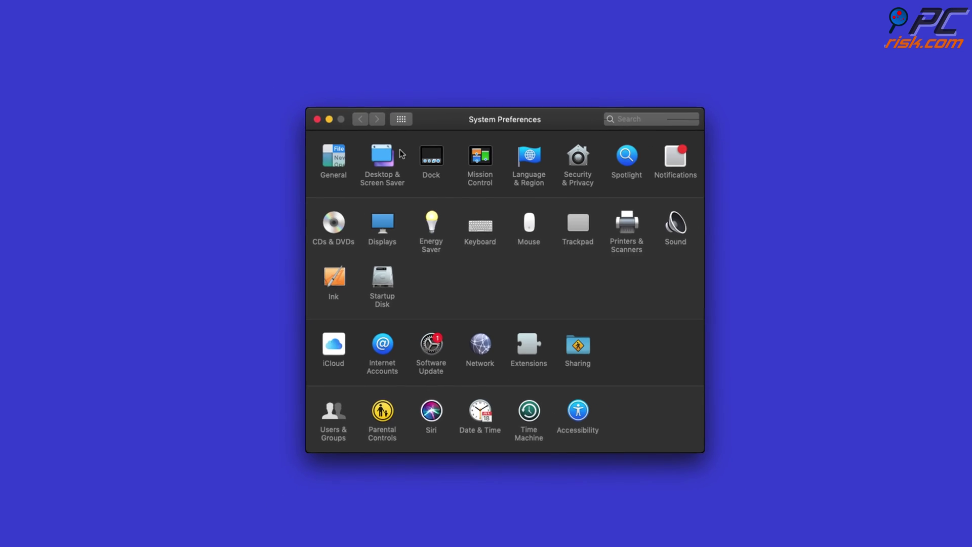
key("super+q")
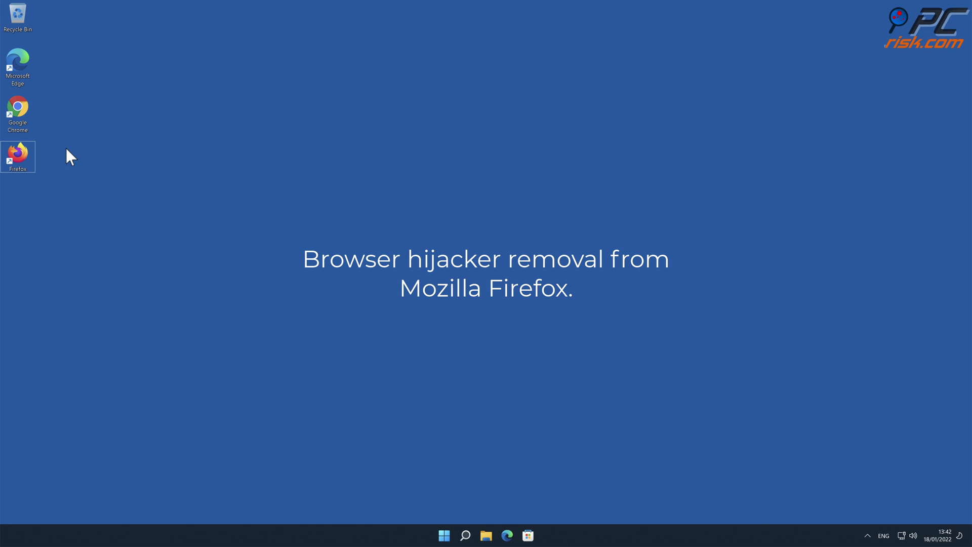
- Open Firefox and remove the Safe Browsing extension from the installed add-ons
double_click(25, 155)
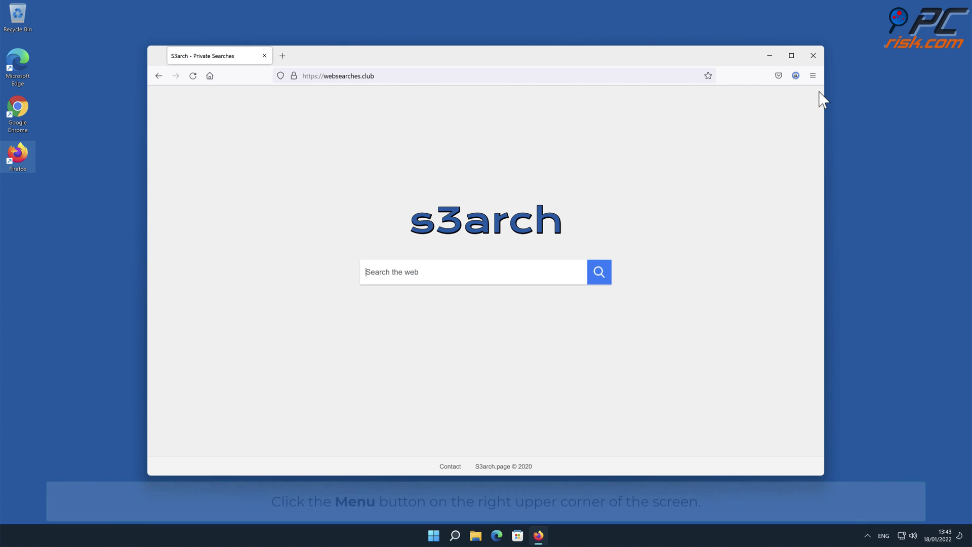
left_click(812, 75)
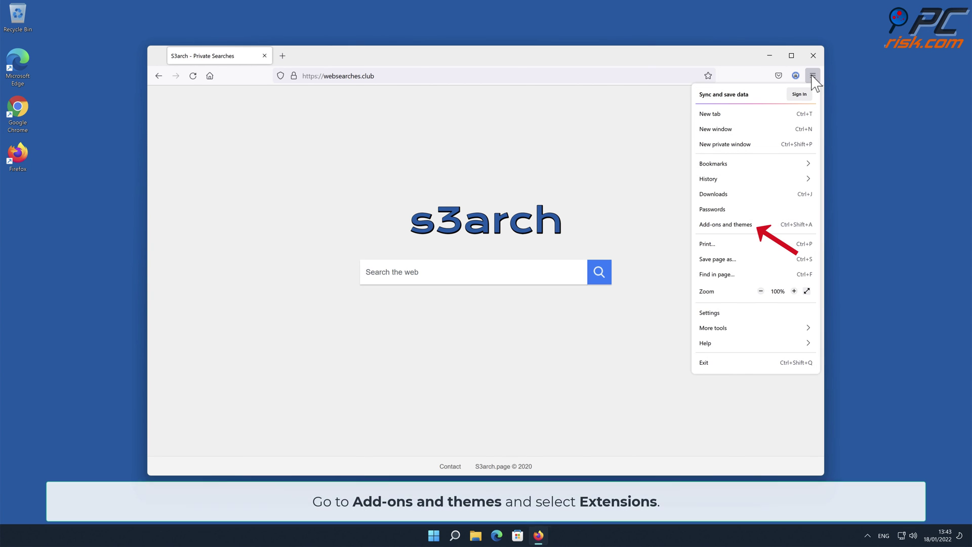
left_click(766, 226)
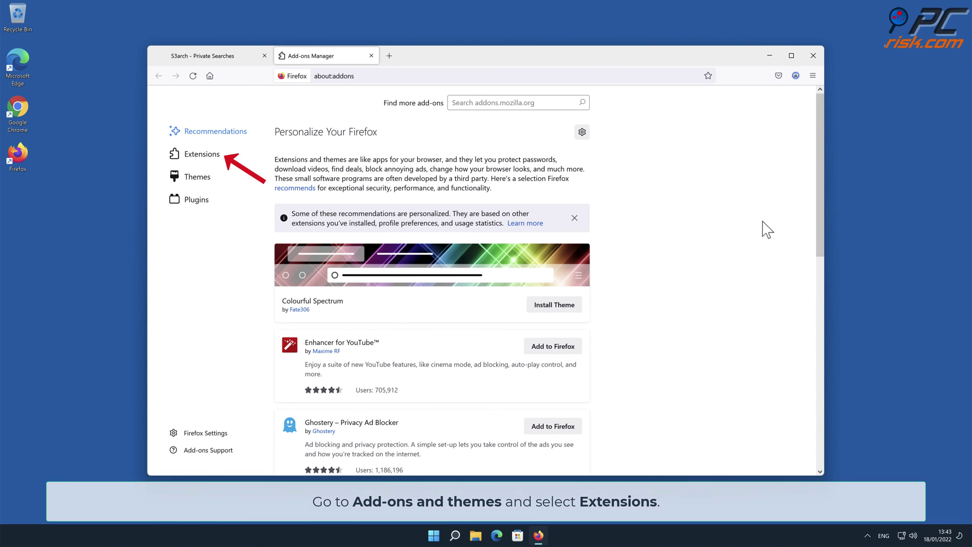
left_click(216, 155)
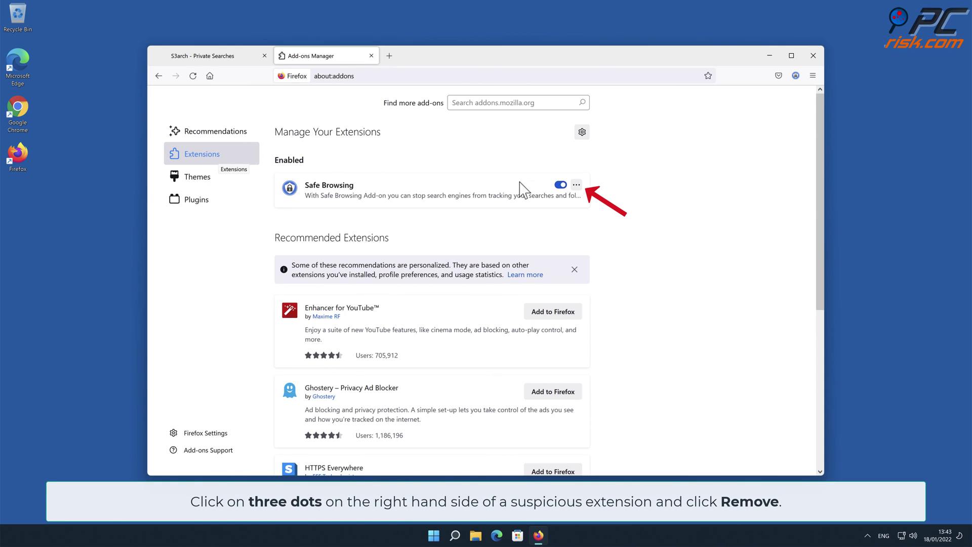
left_click(576, 185)
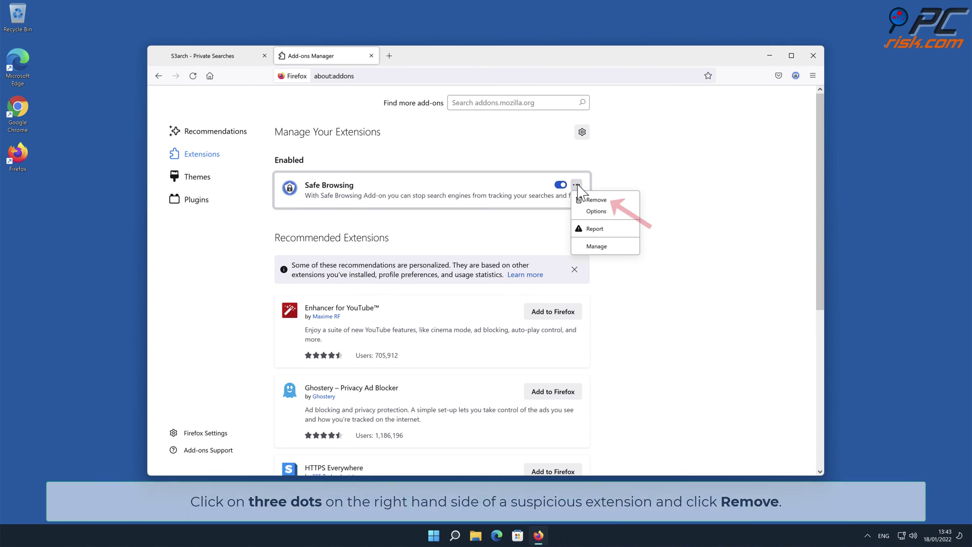
left_click(592, 200)
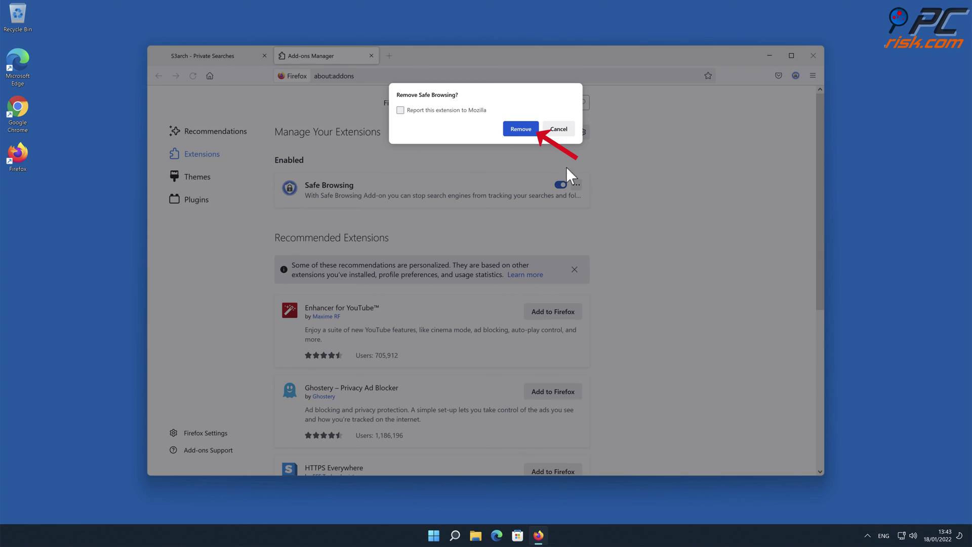
left_click(526, 130)
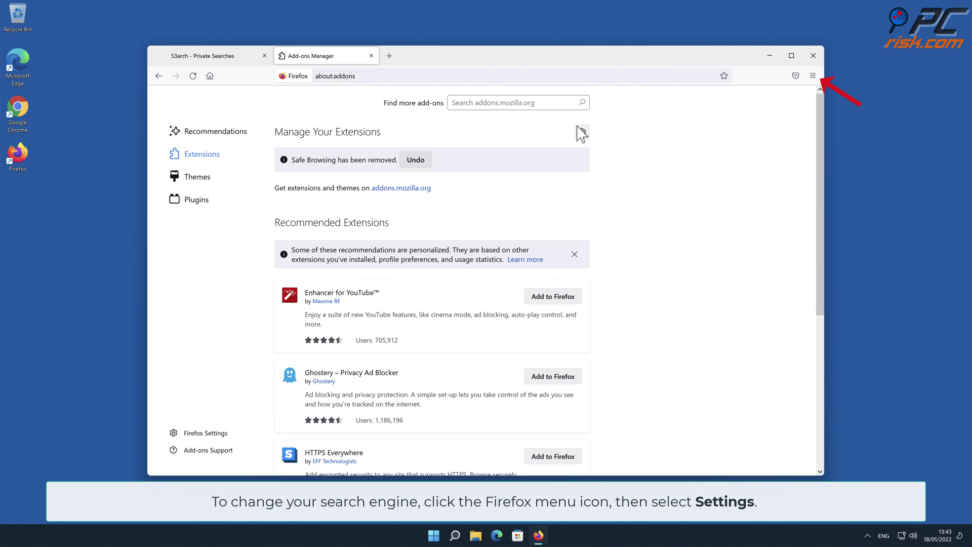
- Set Firefox's default search engine to Google in the settings
left_click(813, 76)
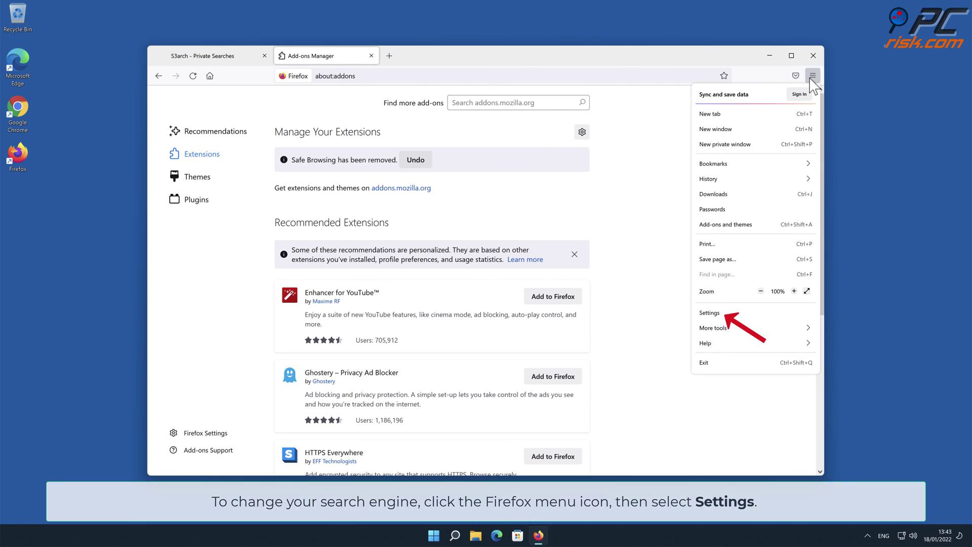
left_click(720, 314)
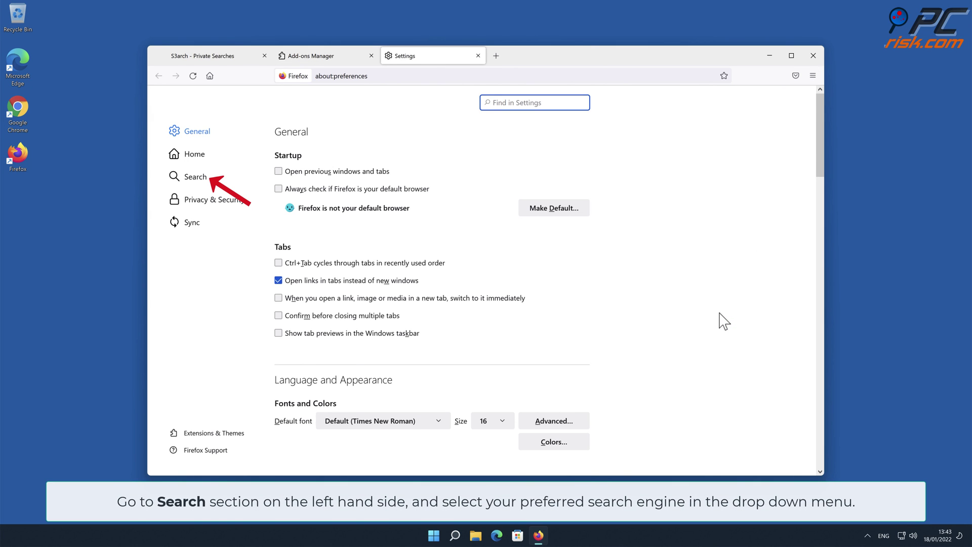
left_click(195, 179)
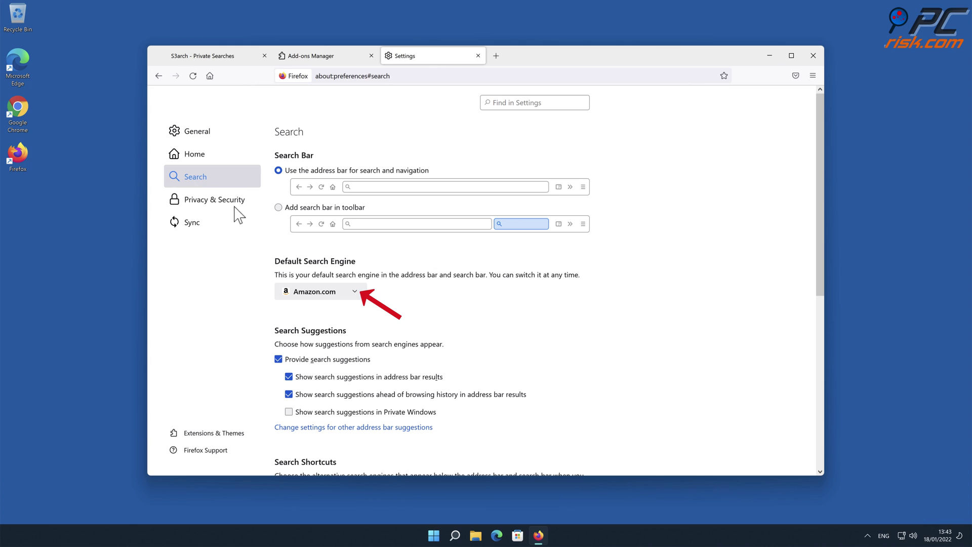
left_click(355, 292)
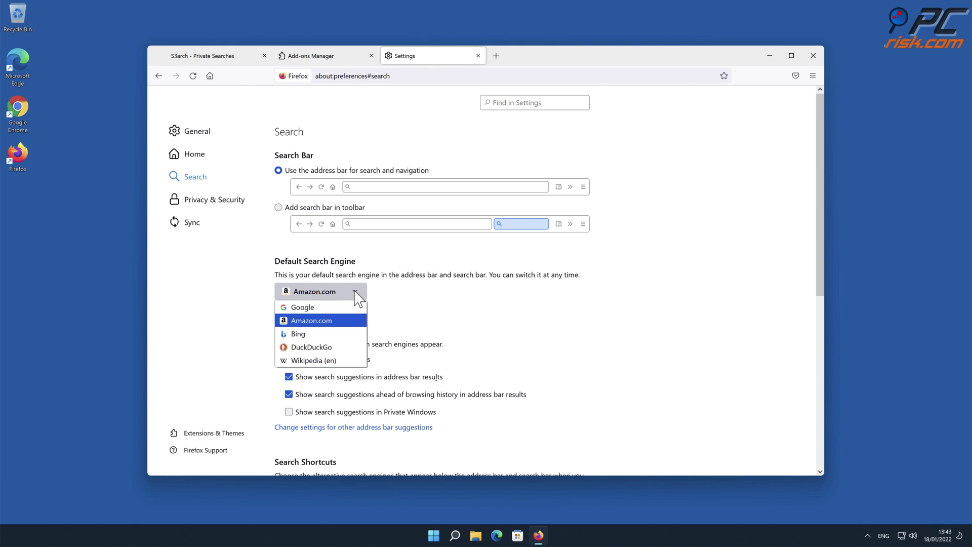
left_click(329, 308)
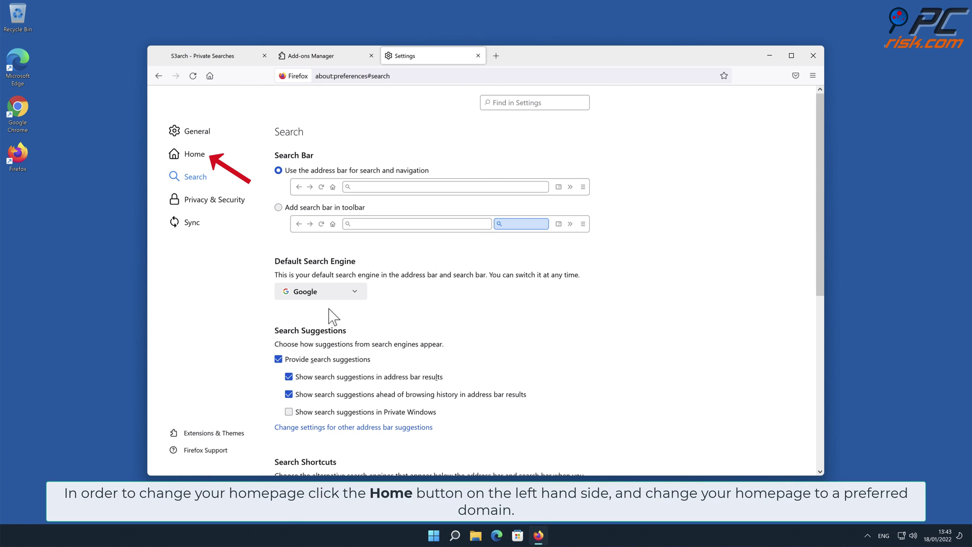
- Open Firefox's settings for the homepage and new windows
left_click(195, 157)
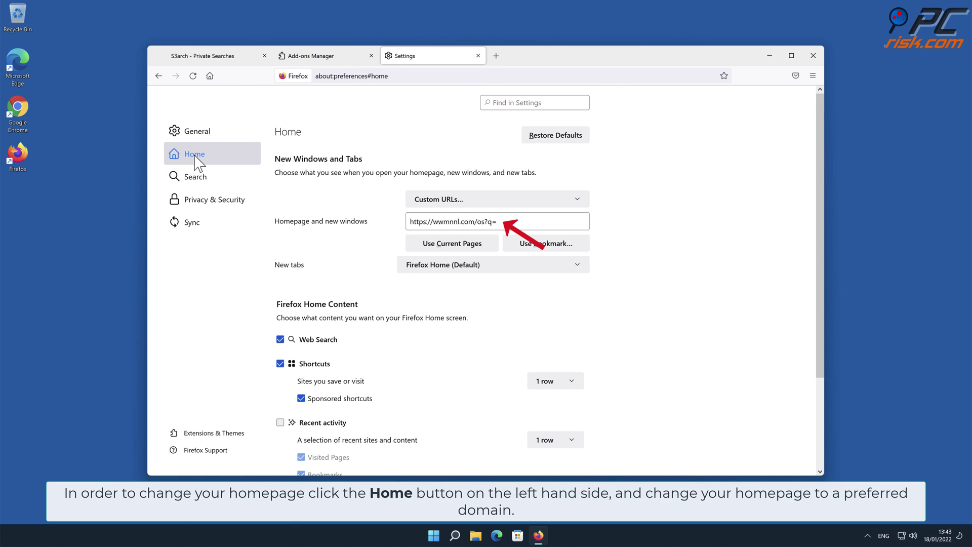